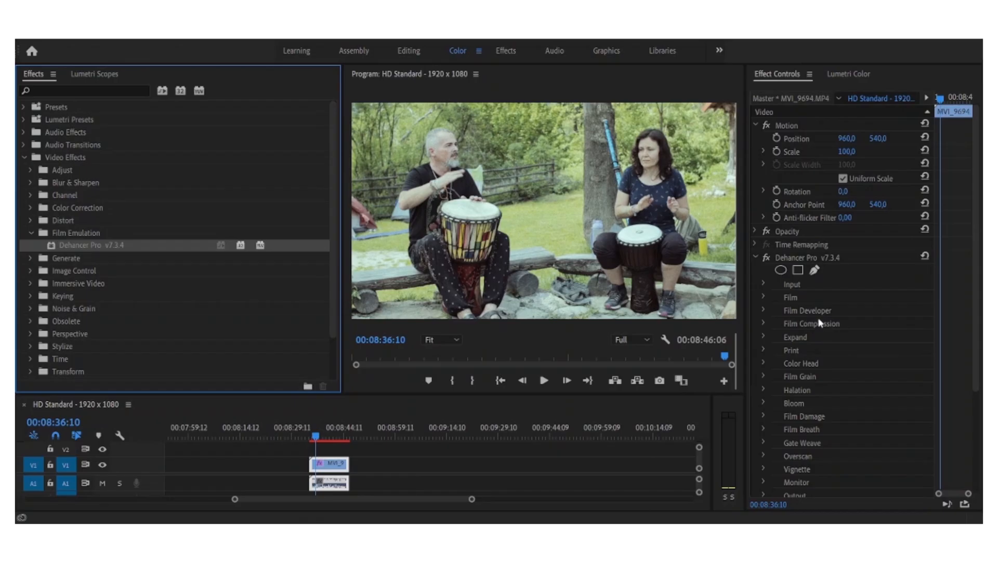
Enable Film Grain in the Dehancer Pro effect on the drummers clip
scroll(804, 364, down, 2)
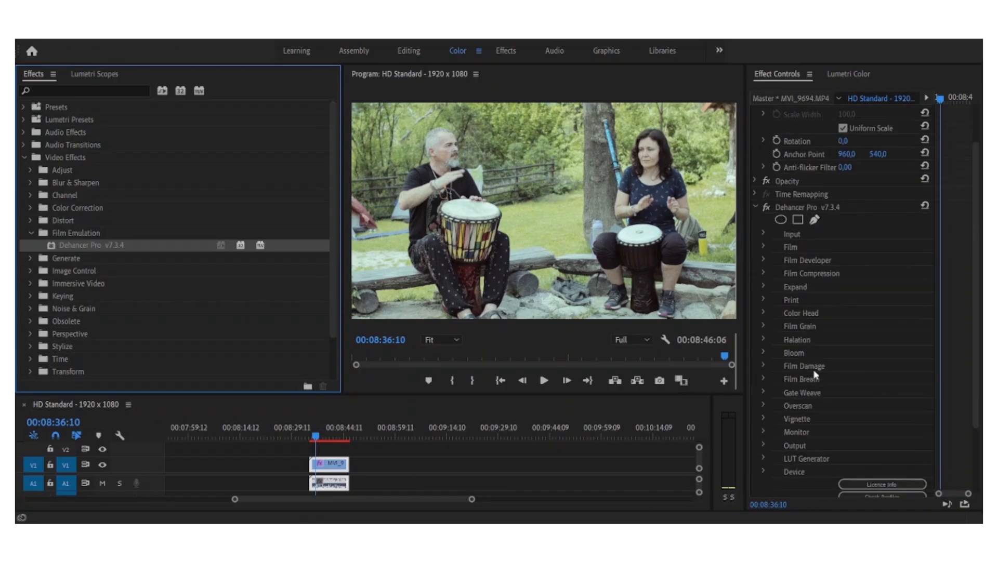
scroll(819, 376, up, 2)
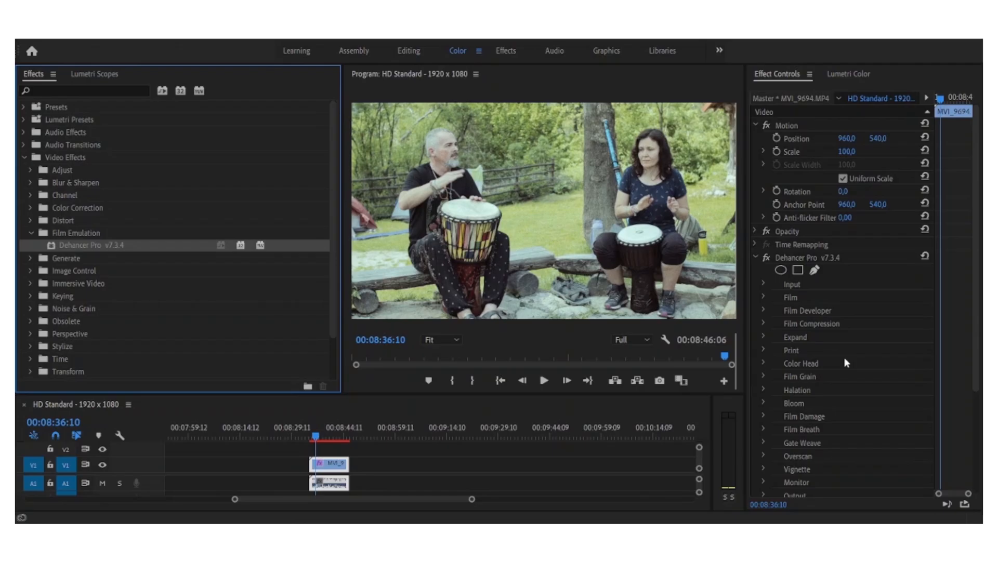
scroll(845, 363, down, 4)
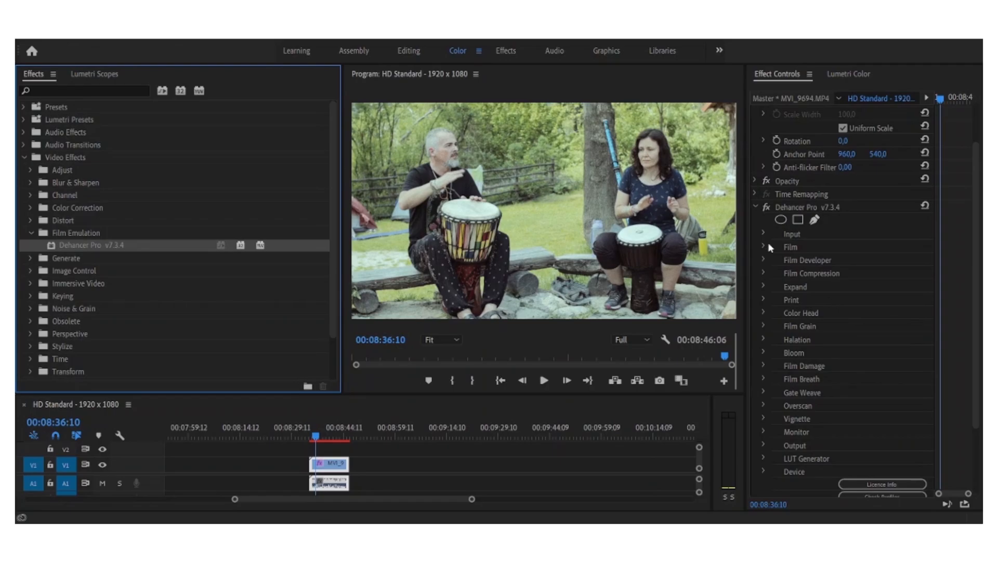
click(762, 326)
click(843, 353)
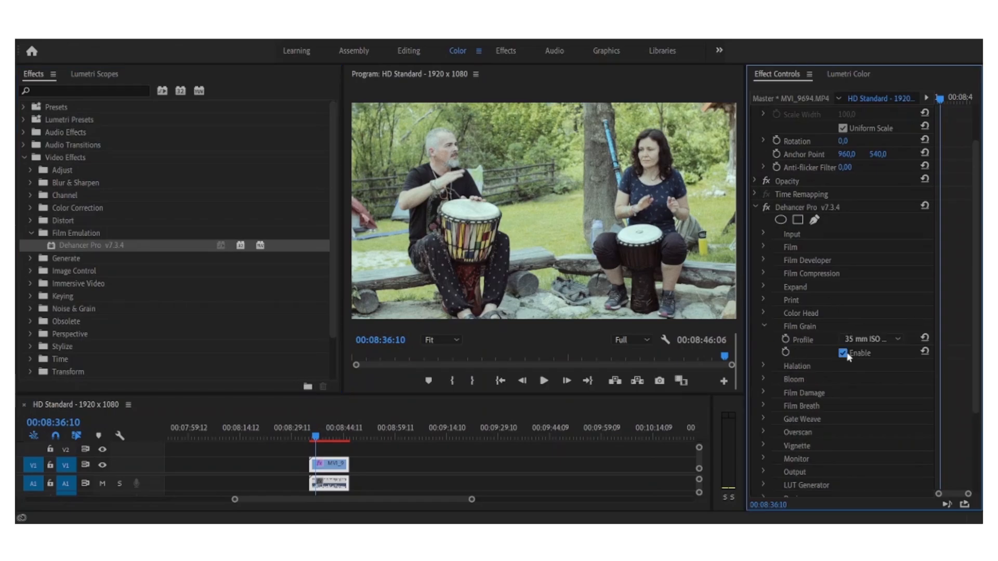
click(763, 327)
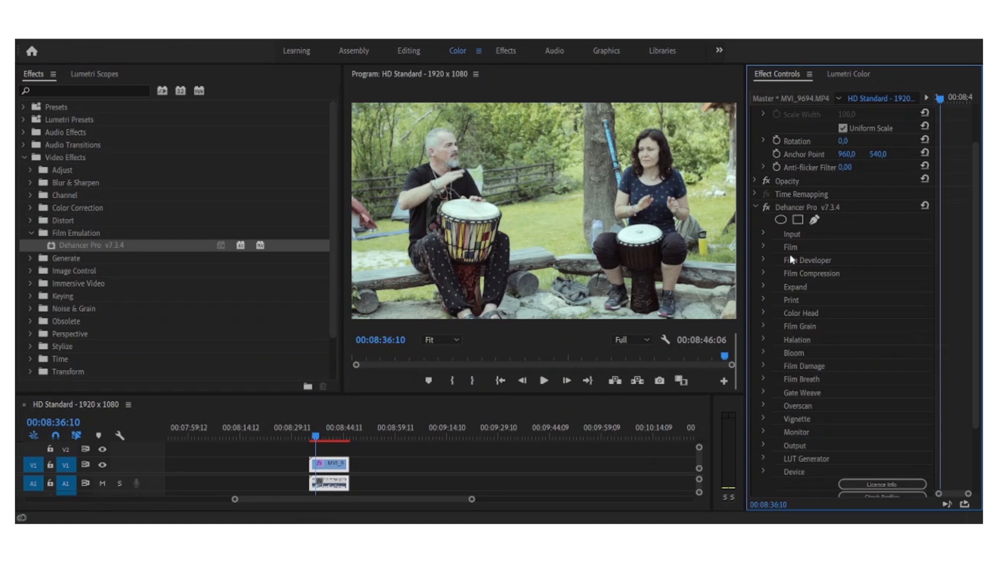
Set the Dehancer Pro input source to Choose Camera
click(763, 235)
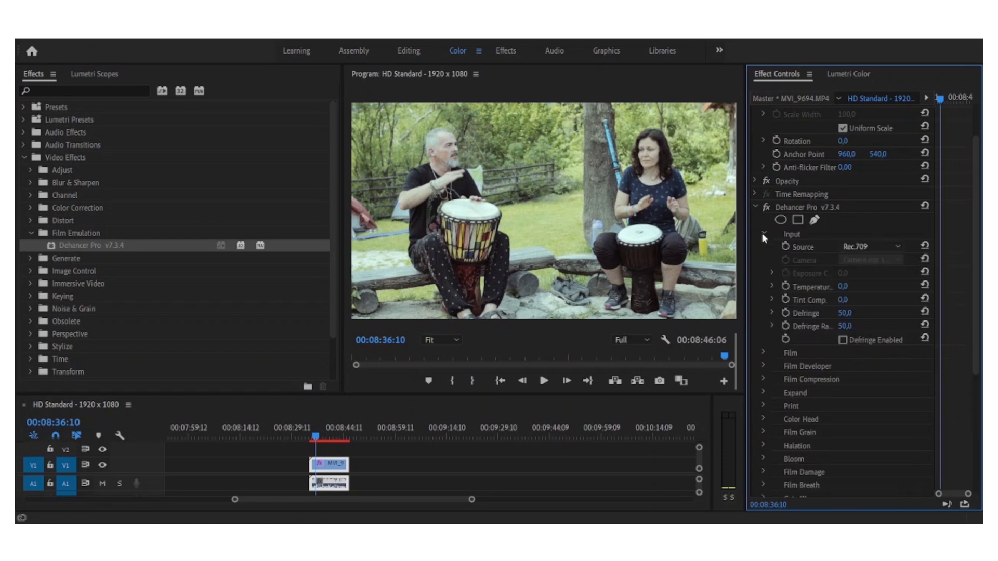
click(853, 247)
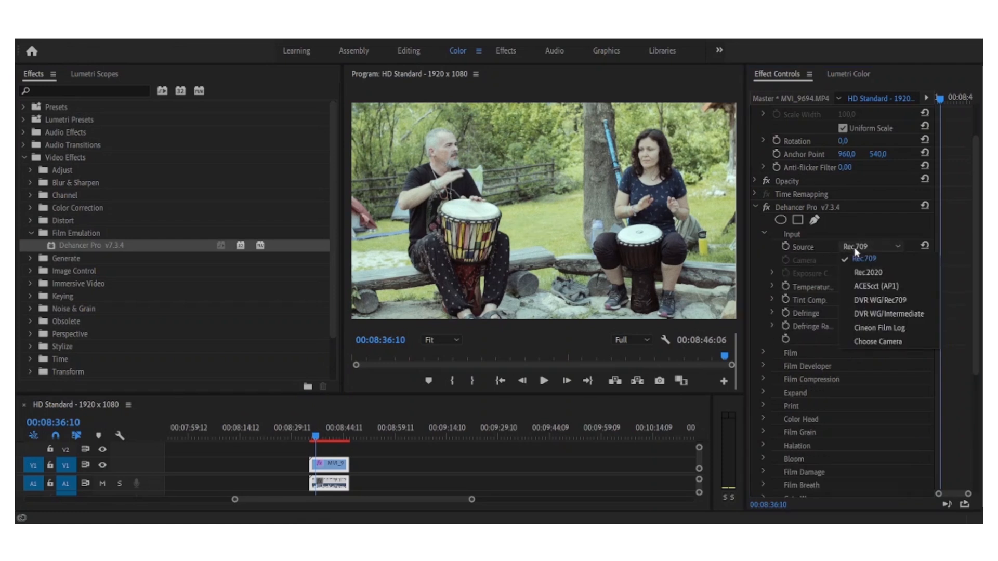
click(868, 343)
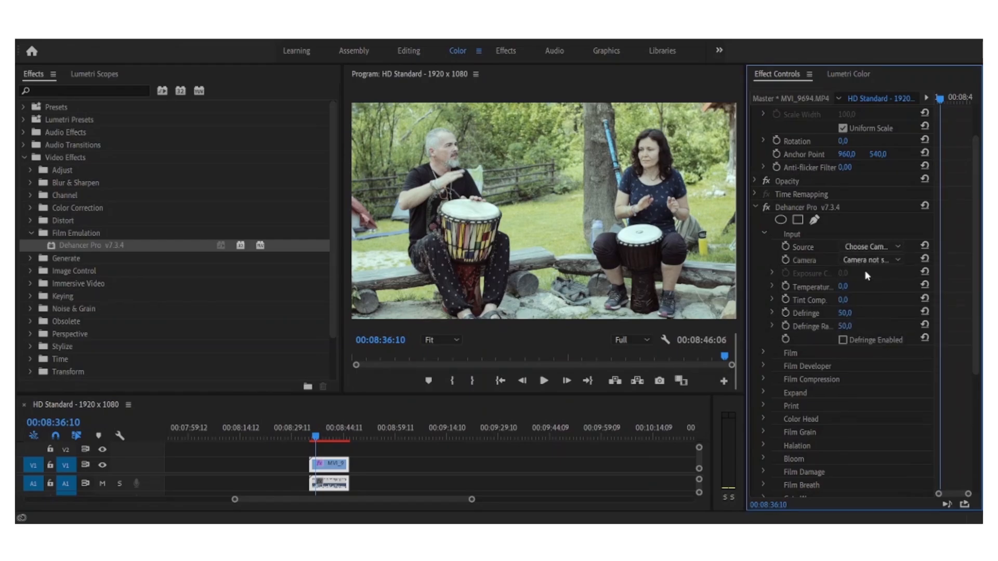
Select Canon / M50 / Neutral as the input camera profile and collapse the Input settings
click(864, 262)
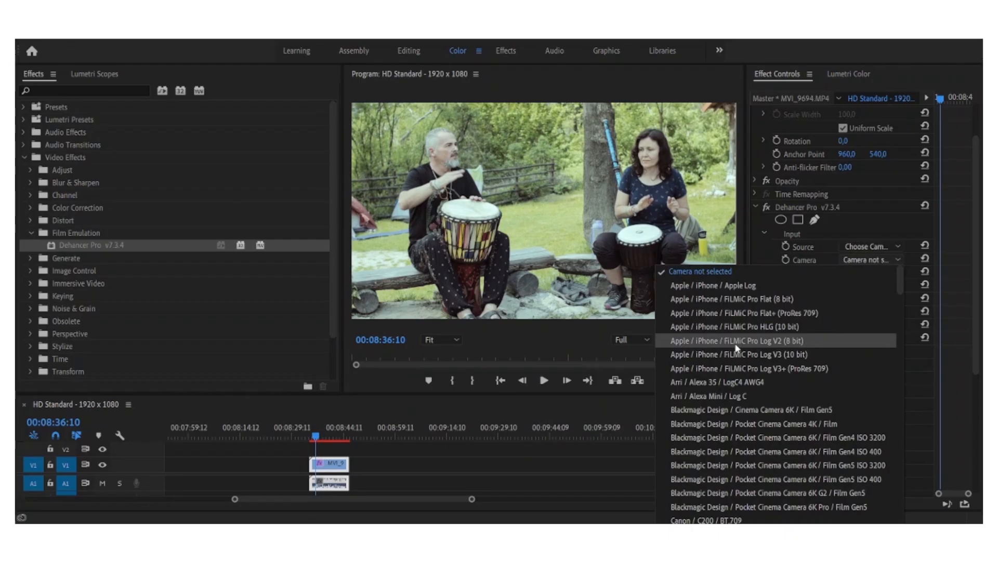
scroll(738, 348, down, 2)
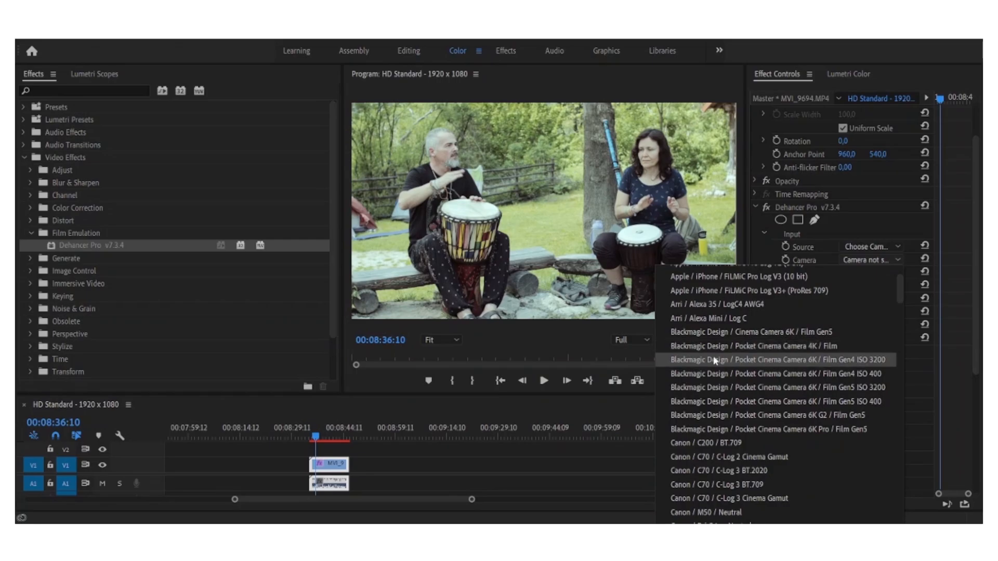
scroll(717, 358, down, 6)
scroll(715, 360, down, 10)
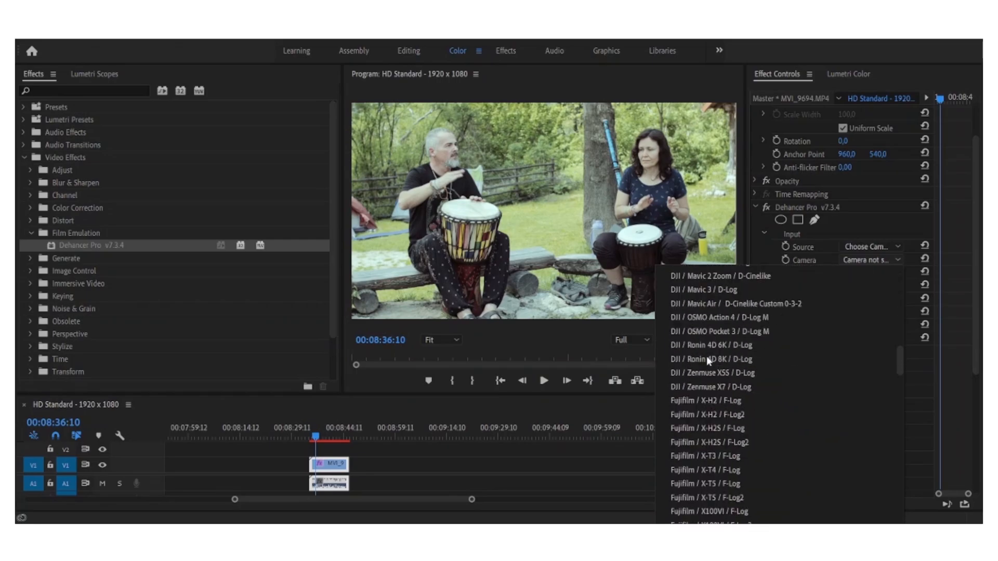
scroll(707, 359, down, 6)
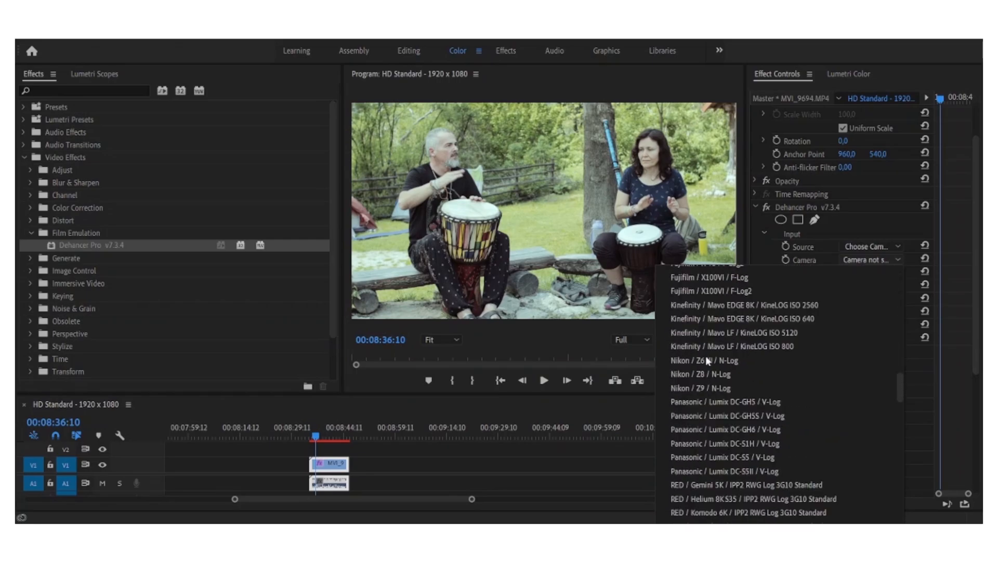
scroll(706, 356, down, 6)
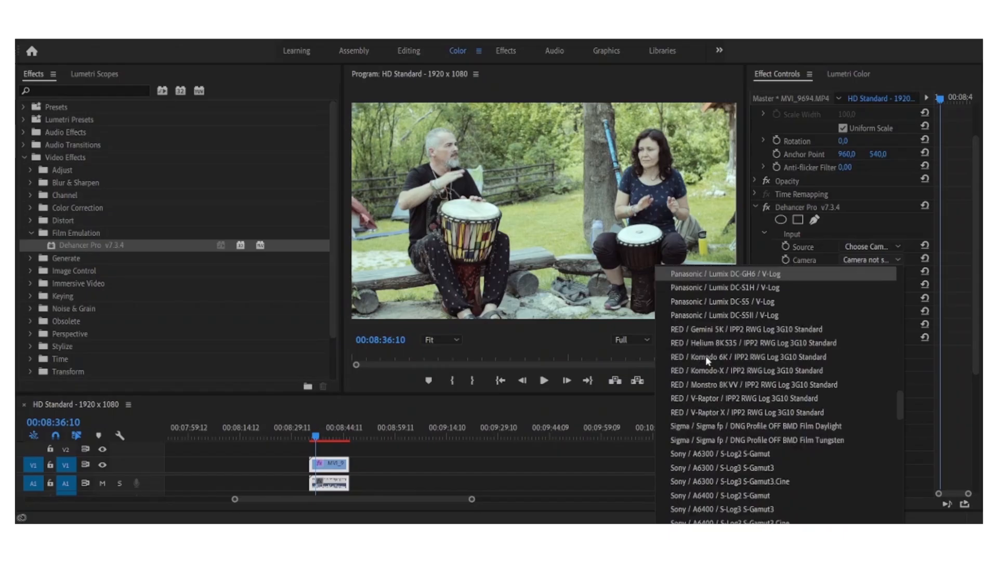
scroll(706, 357, down, 18)
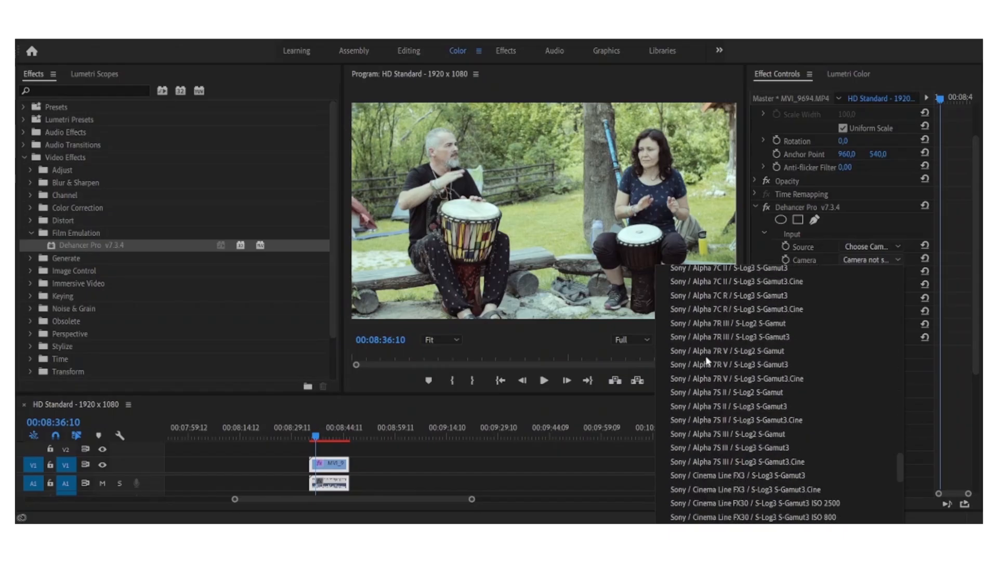
scroll(706, 360, up, 20)
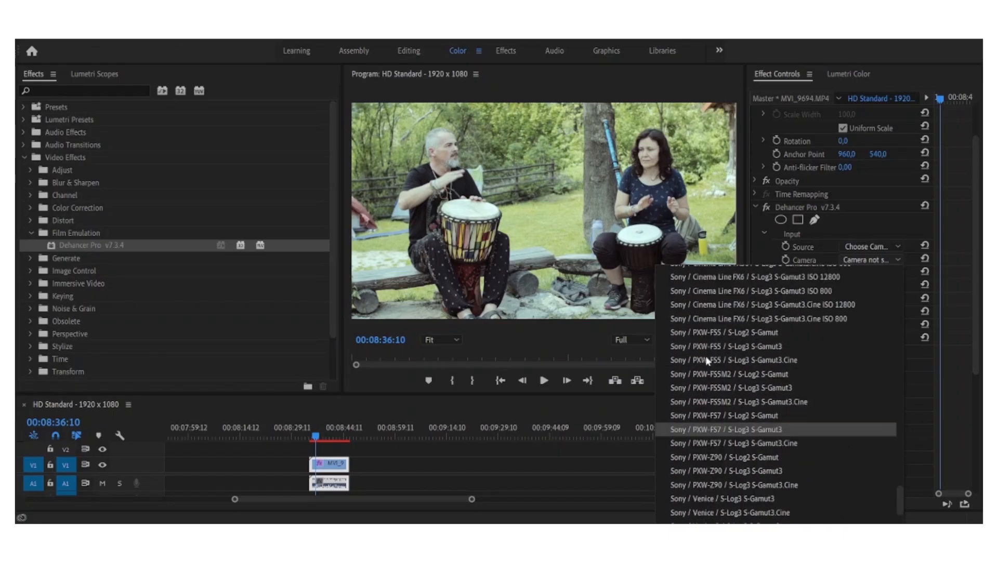
scroll(706, 356, up, 6)
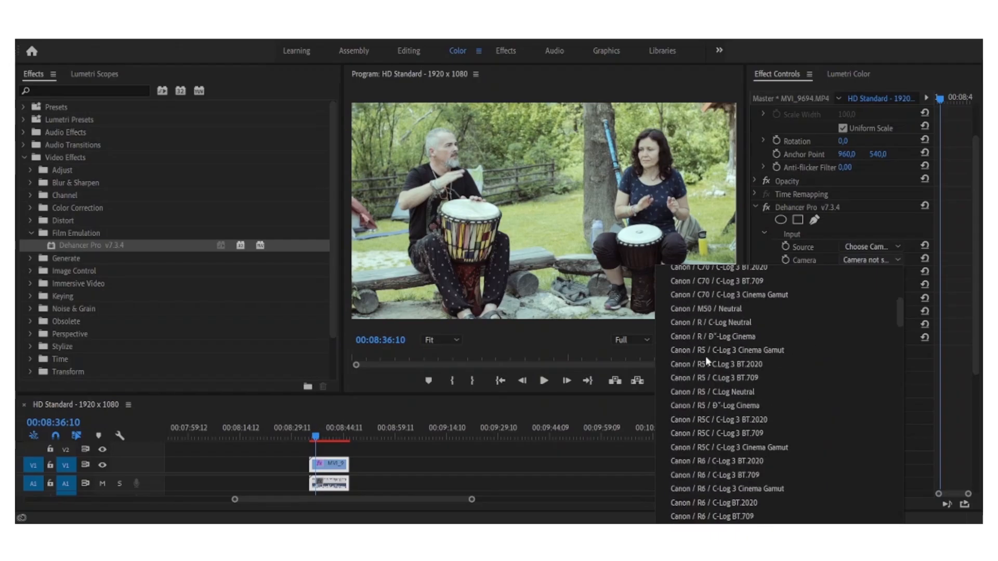
click(717, 311)
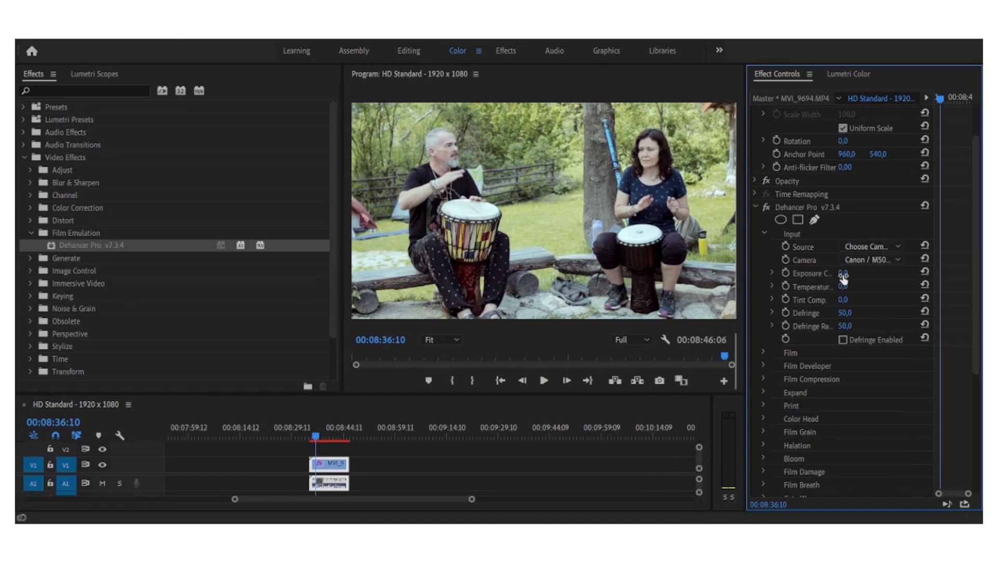
click(763, 233)
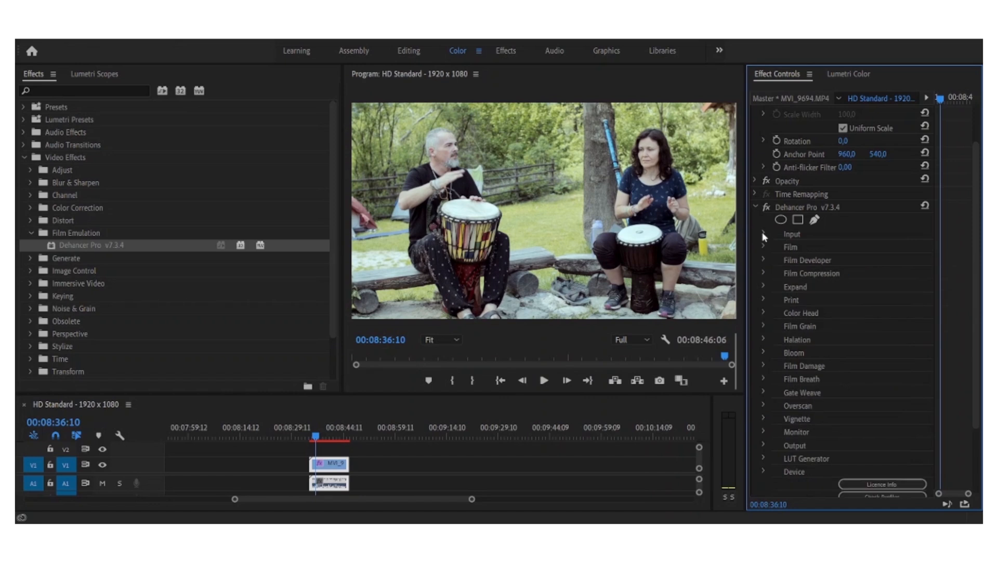
Choose a different Kodak Vision3 stock as the Film profile and collapse the Film settings
click(762, 250)
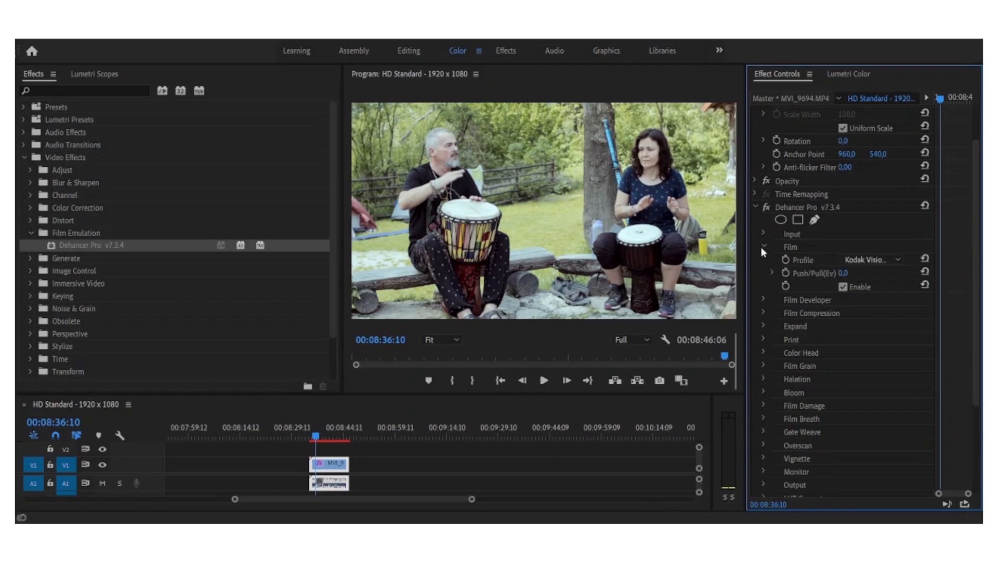
click(860, 260)
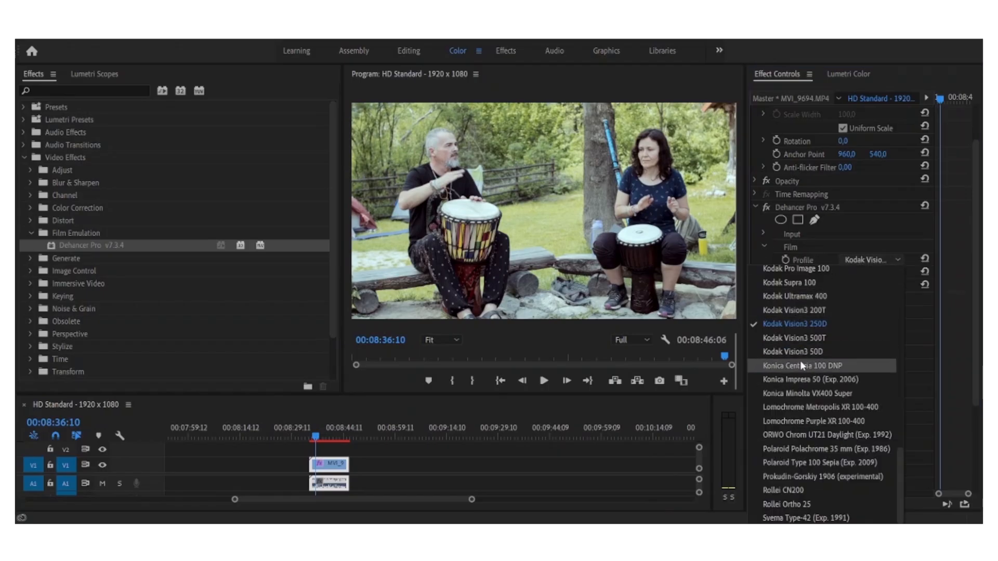
scroll(800, 362, up, 10)
scroll(801, 364, down, 5)
scroll(800, 360, down, 5)
scroll(800, 360, up, 10)
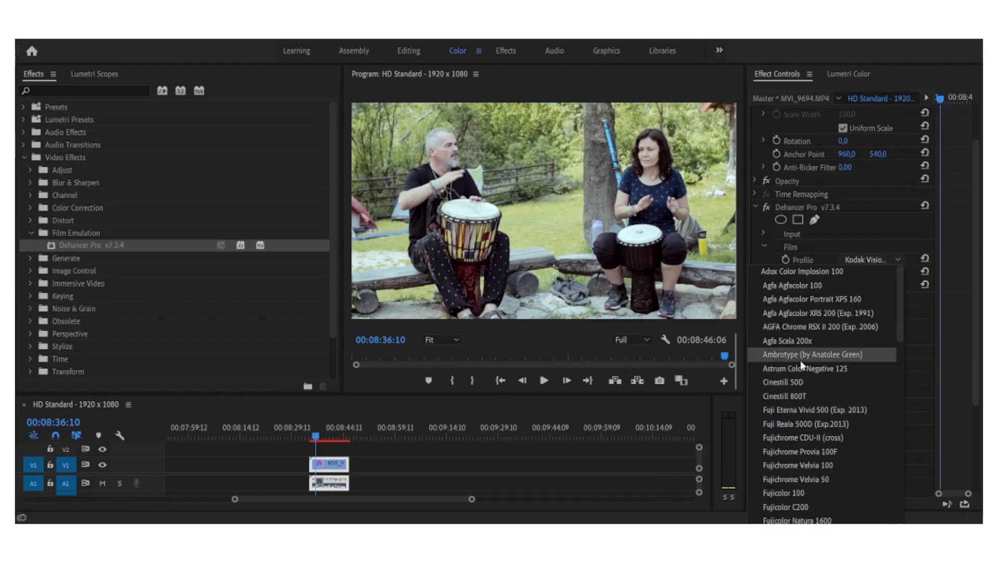
click(801, 382)
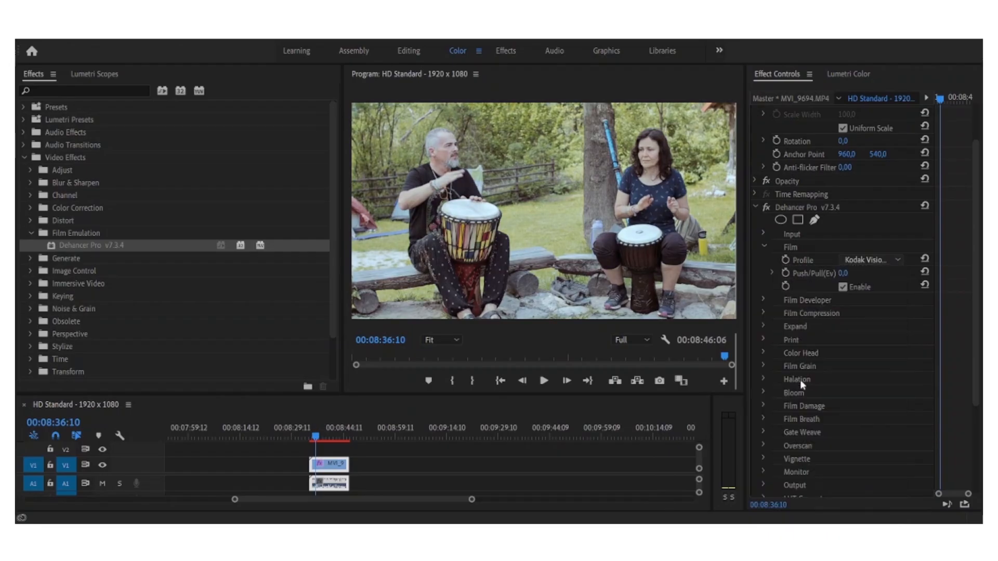
click(763, 247)
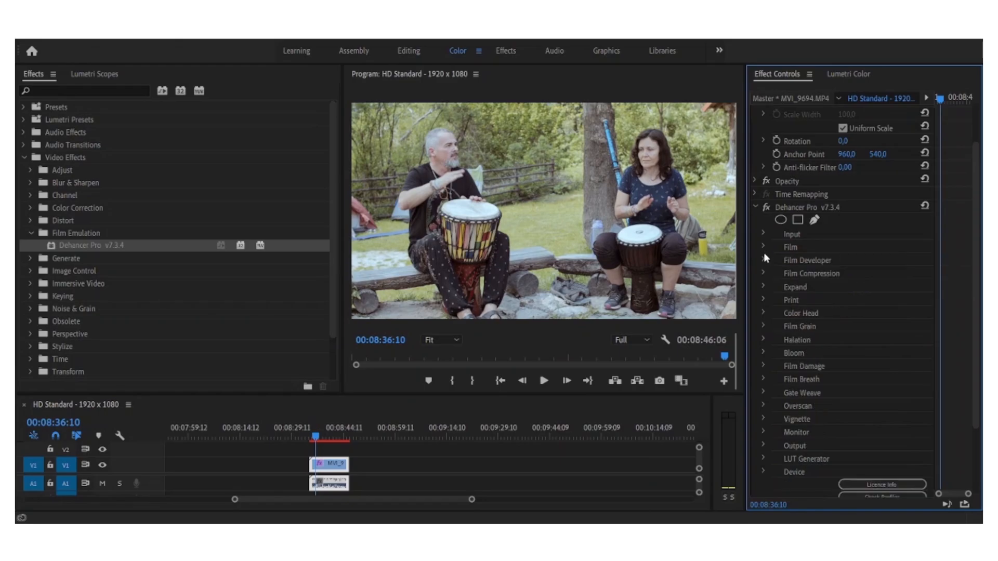
Set the Print profile to Kodak Endura Glossy Paper and collapse the Print settings
click(763, 300)
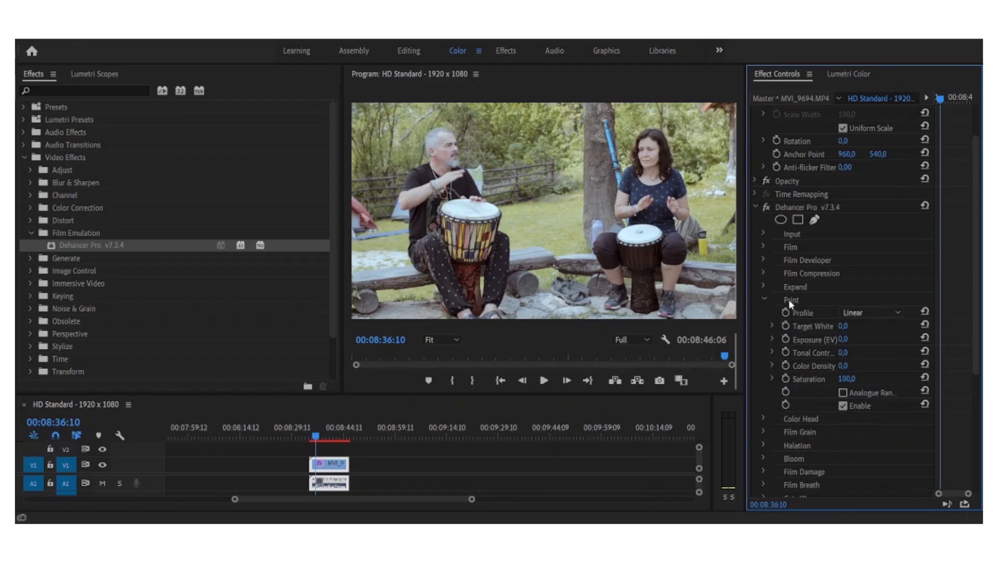
click(860, 313)
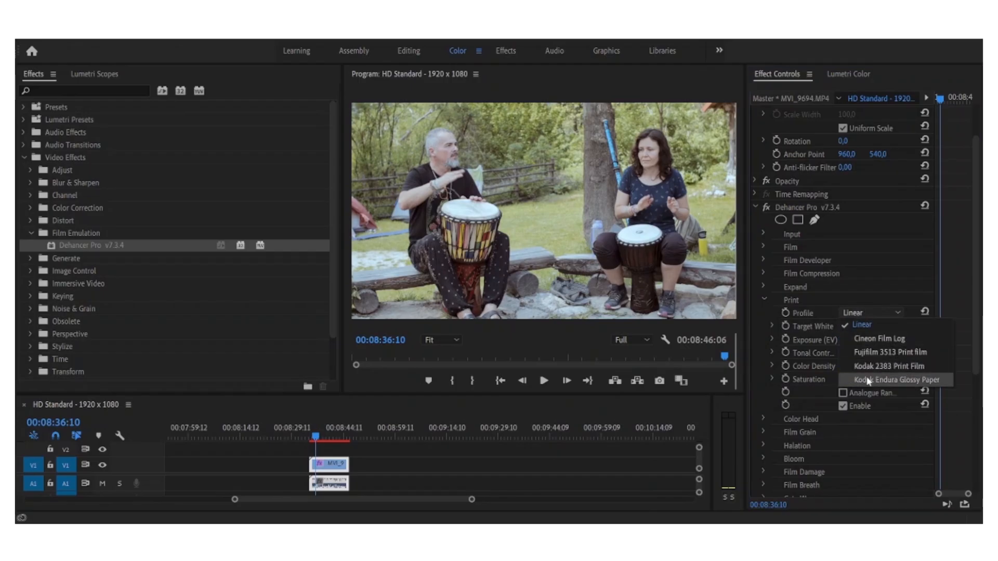
click(868, 380)
click(861, 315)
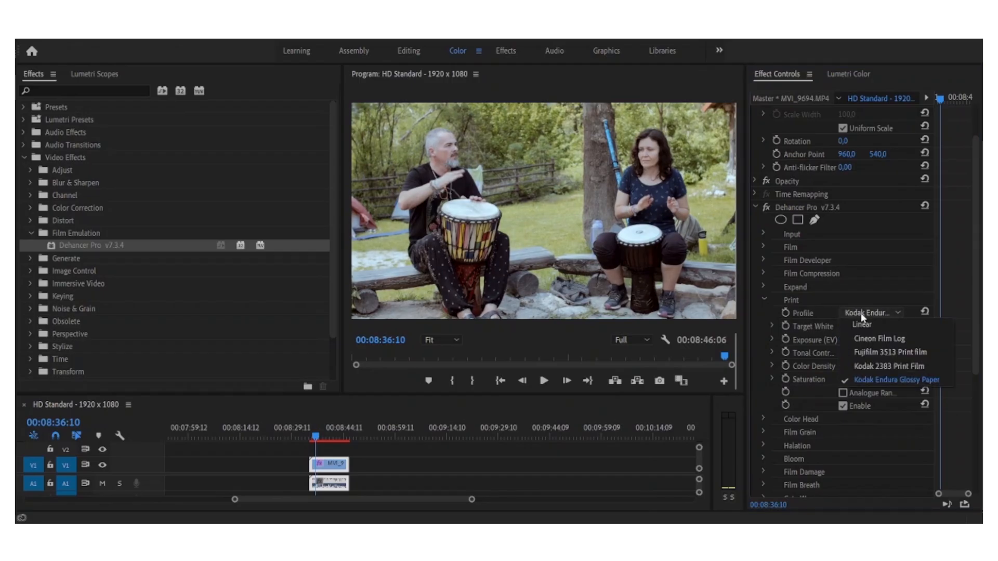
click(863, 315)
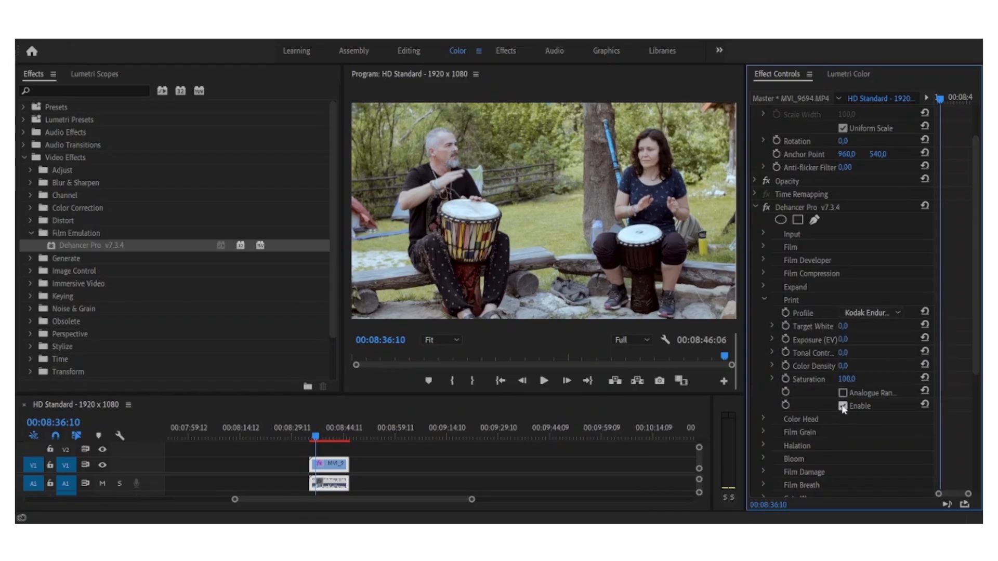
click(764, 300)
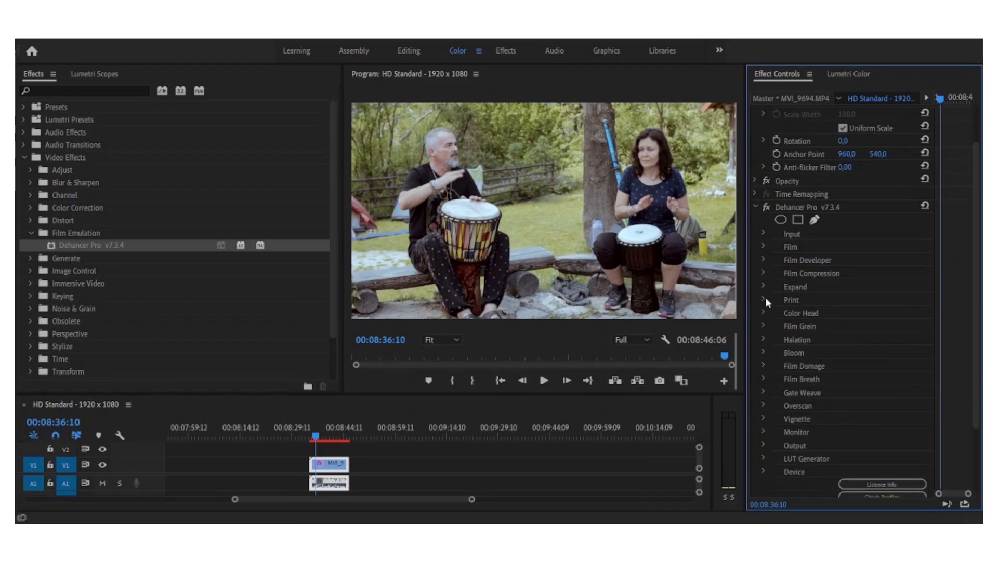
Set the Film Developer contrast boost to 10 and enable Film Developer
click(763, 260)
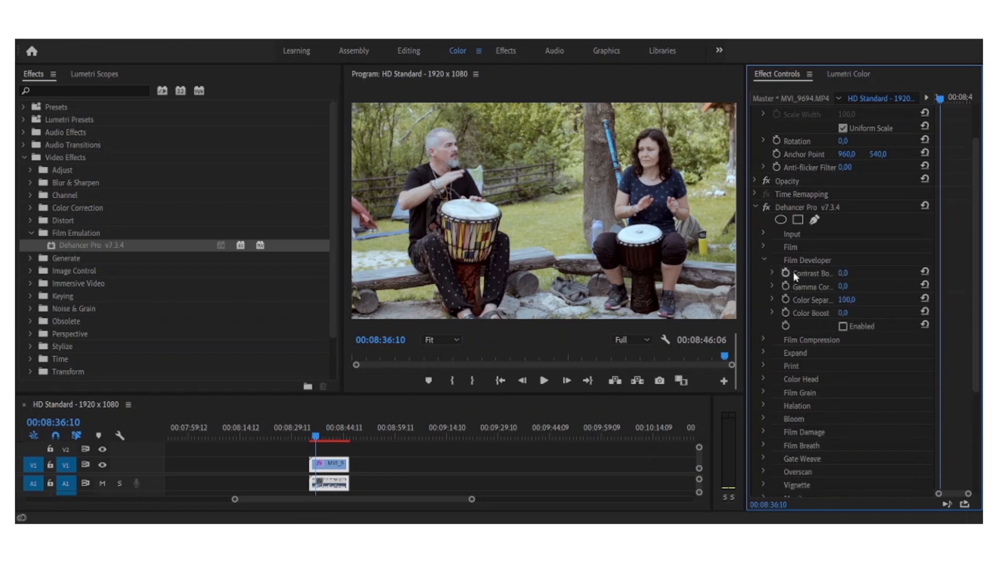
click(842, 273)
text(10)
key(Return)
click(846, 329)
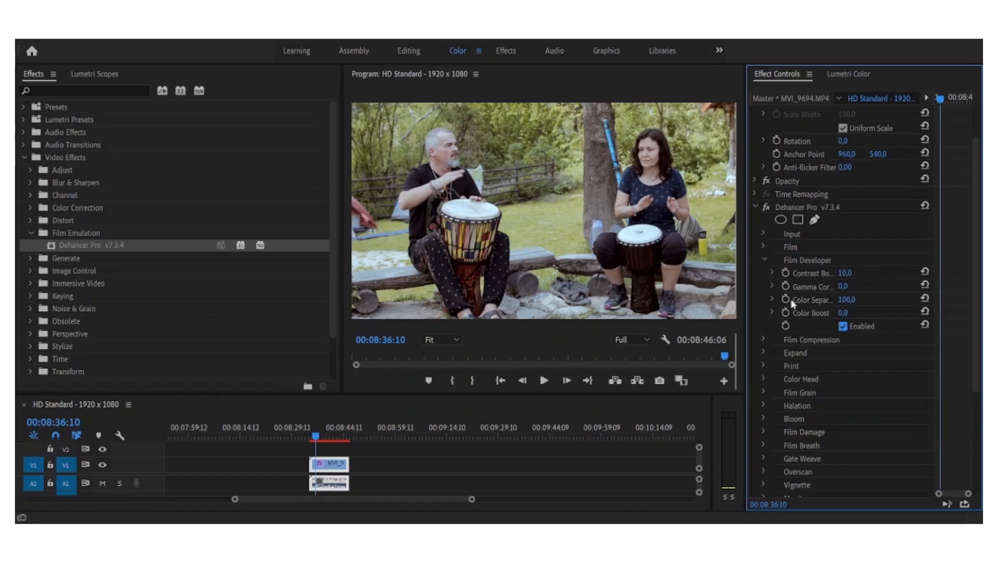
click(763, 260)
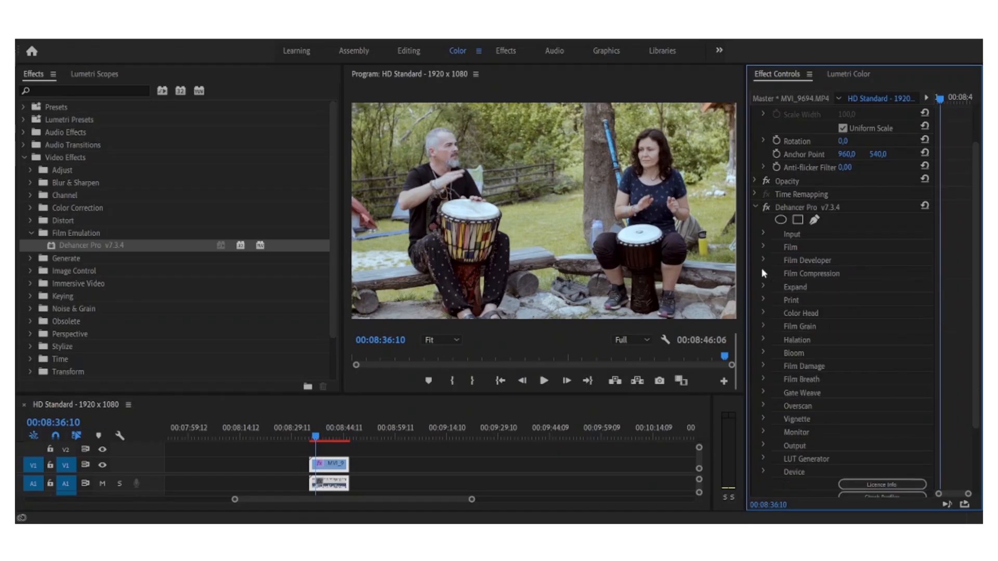
Enable Film Compression with its default settings and collapse its section
click(764, 274)
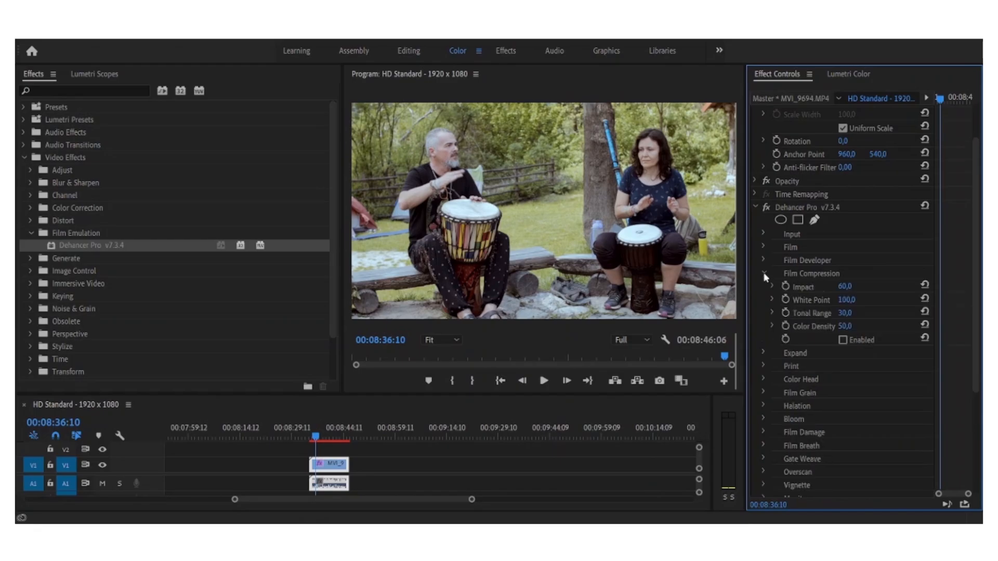
click(843, 340)
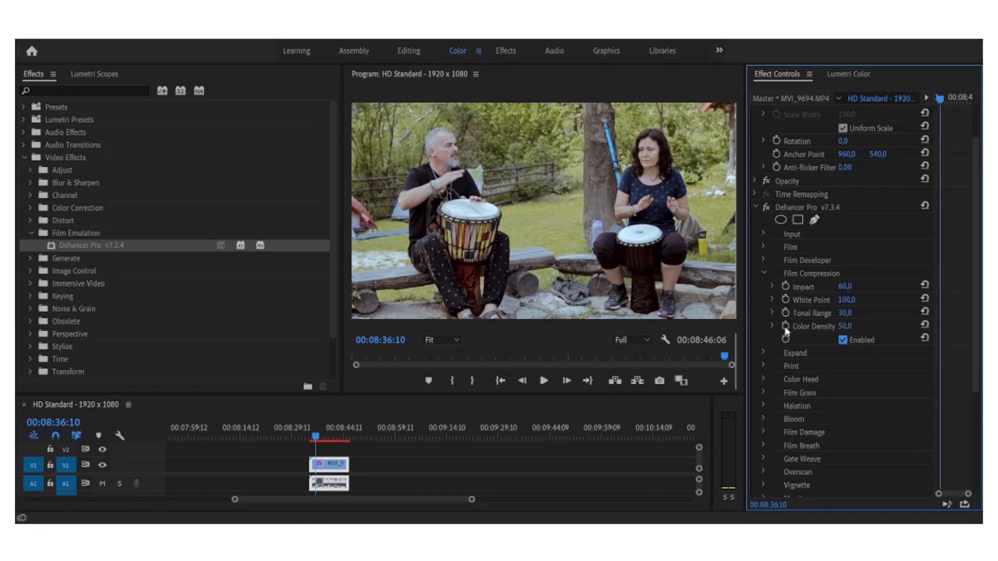
click(763, 274)
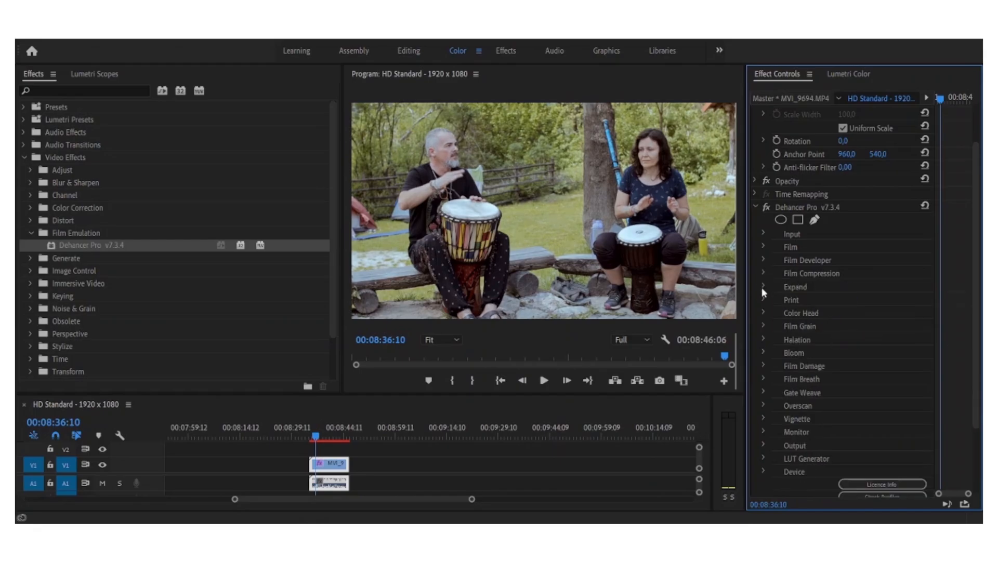
Set Expand's Black Point to 1 and White Point to 98, and collapse its section
click(762, 287)
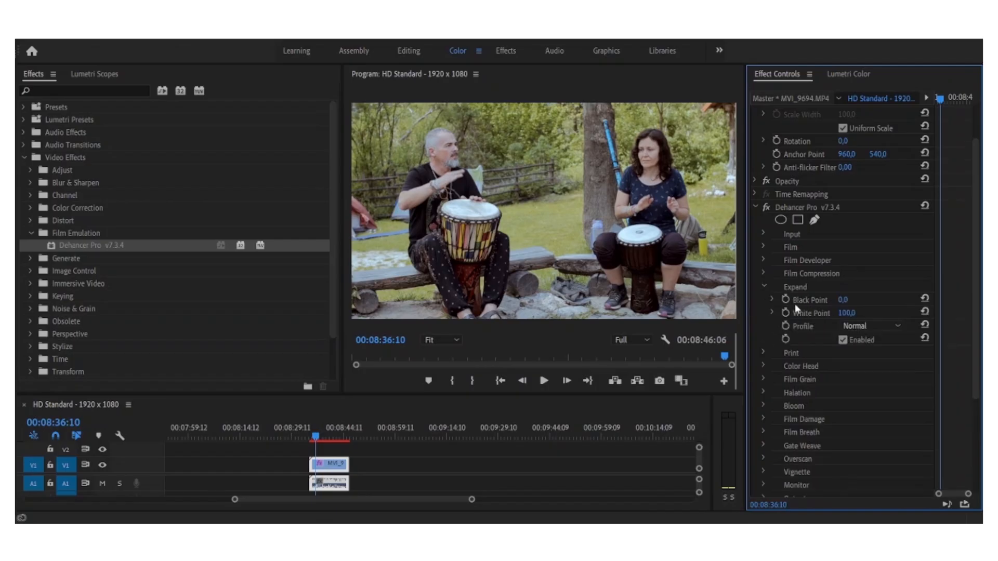
click(843, 301)
text(1)
key(Return)
click(838, 313)
text(98)
key(Return)
click(764, 287)
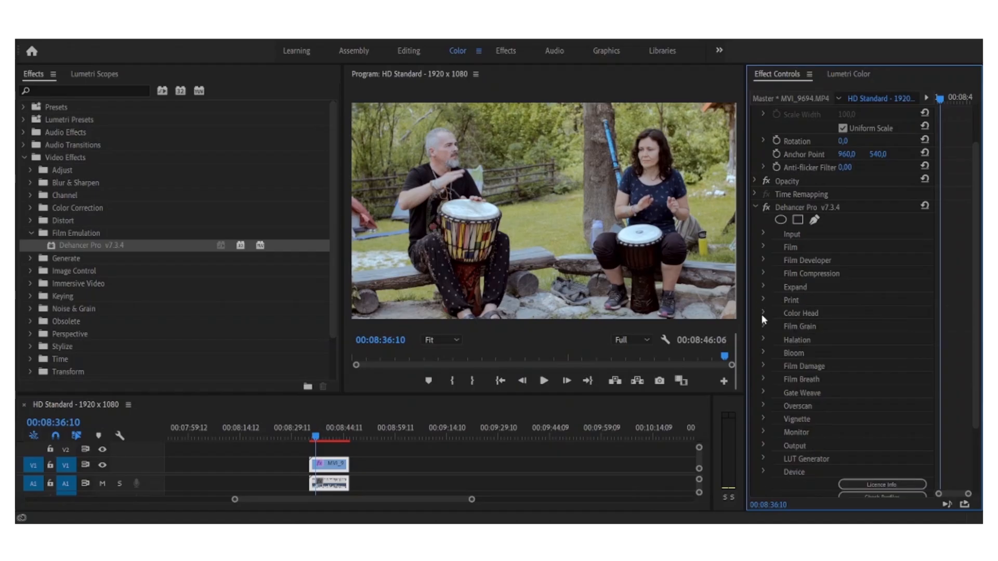
Enable Film Grain with the 35 mm ISO 50 profile and collapse its section
click(763, 313)
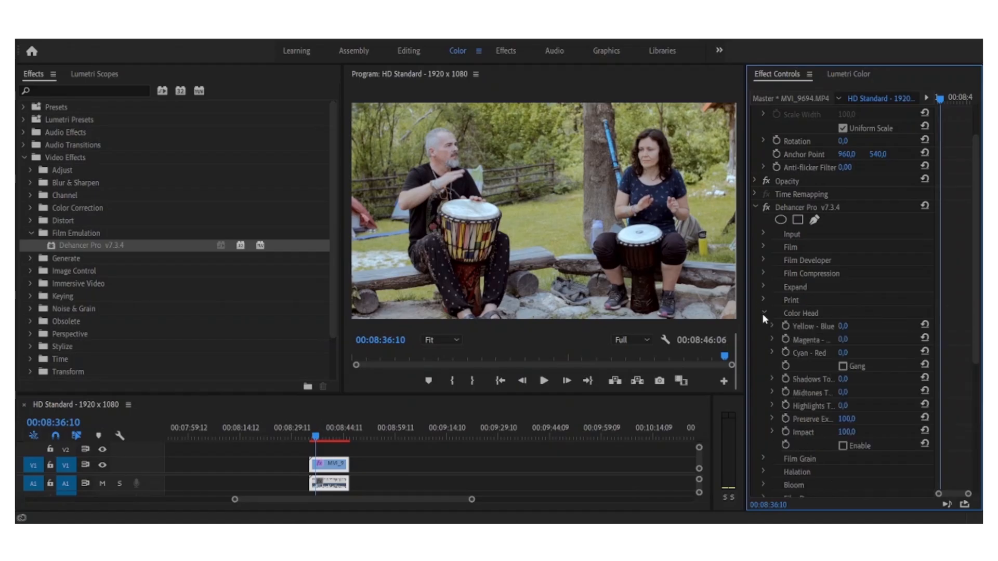
click(763, 312)
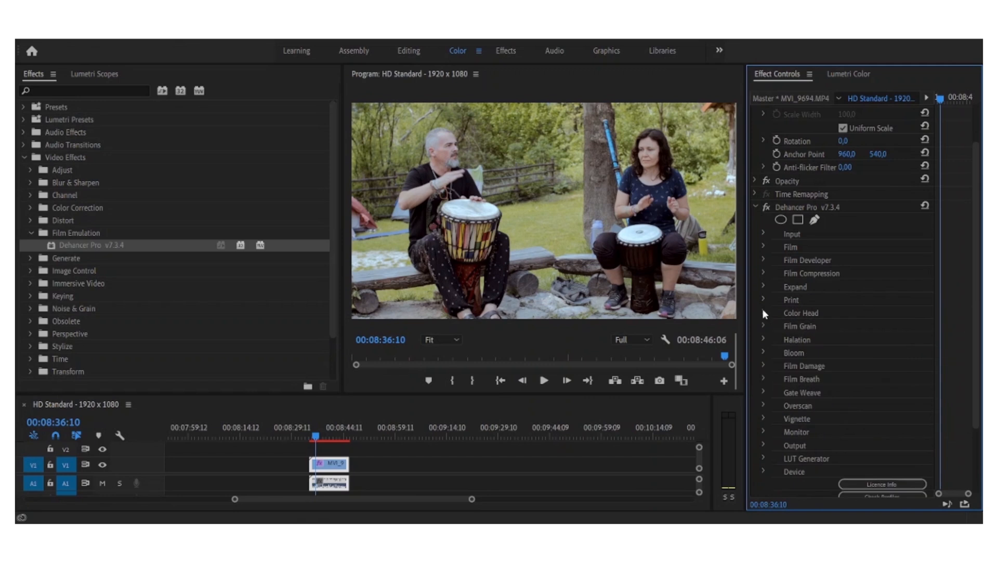
click(763, 324)
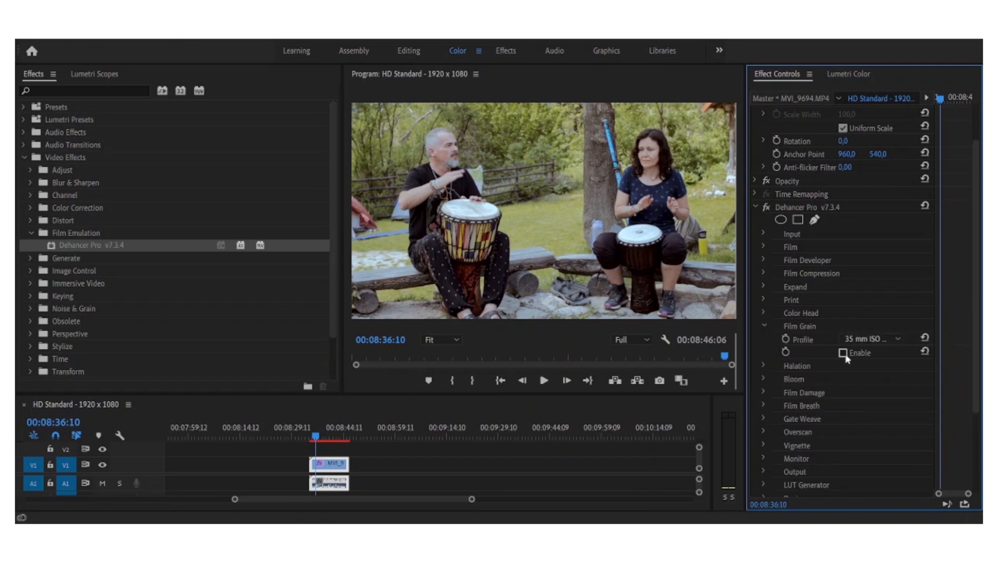
click(859, 341)
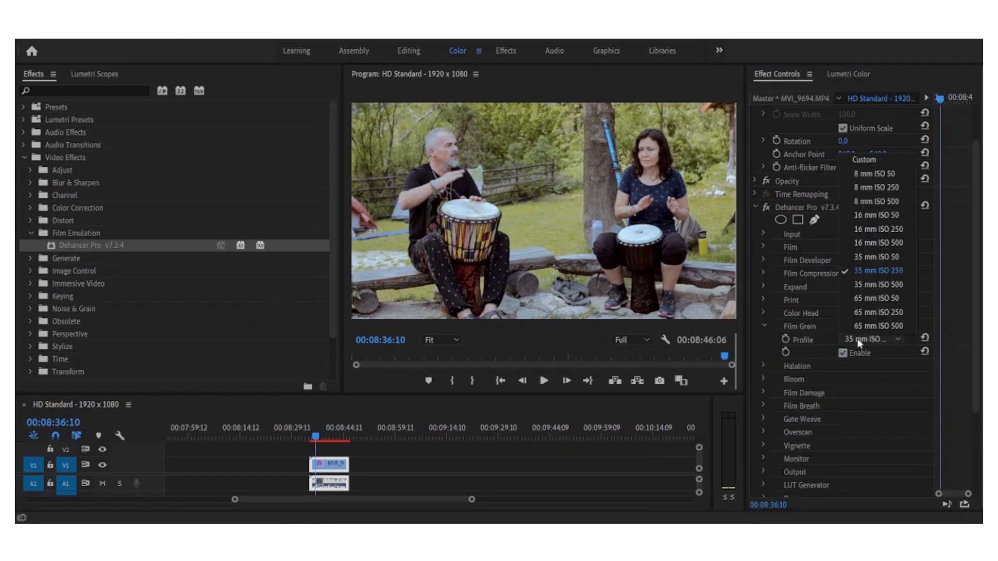
click(876, 258)
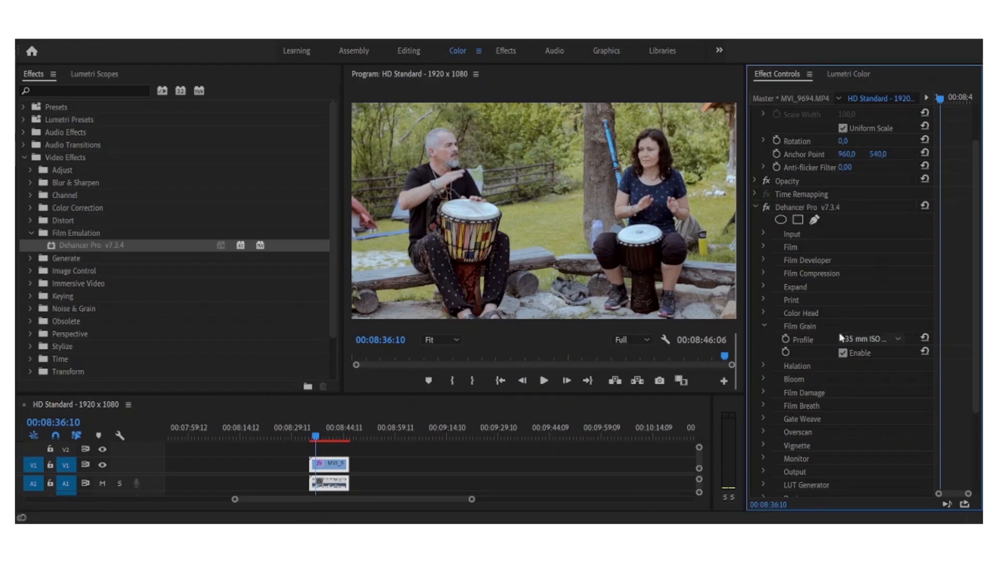
click(763, 328)
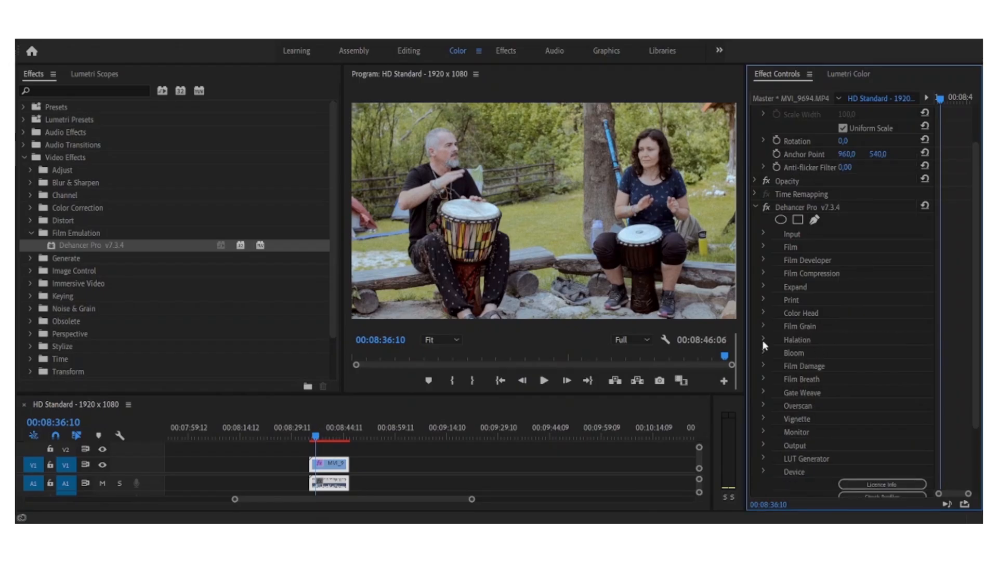
Enable Halation, set its profile to 65 mm / 70 mm while previewing in Mask Mode, and turn the mask off
click(763, 340)
click(858, 354)
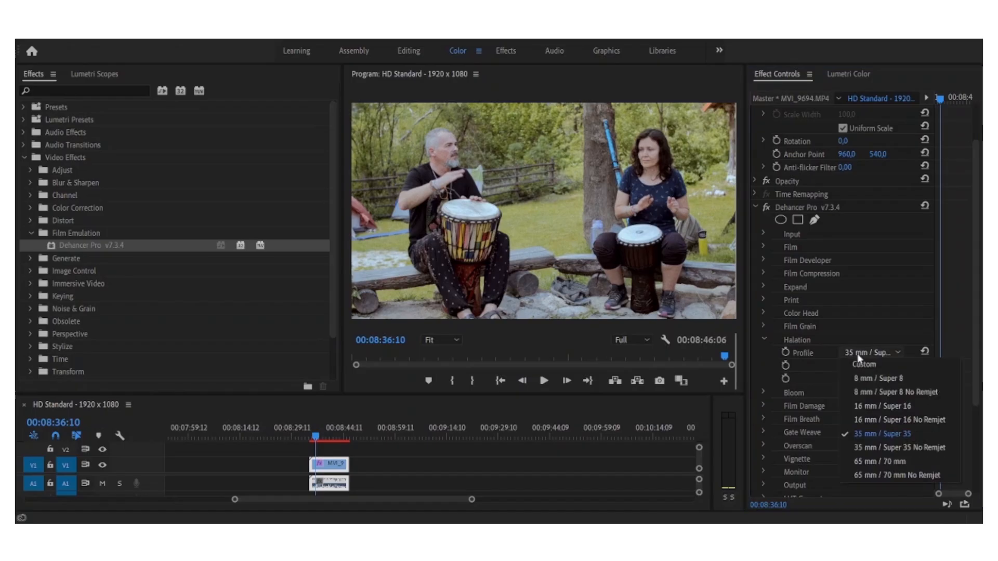
click(862, 352)
click(843, 379)
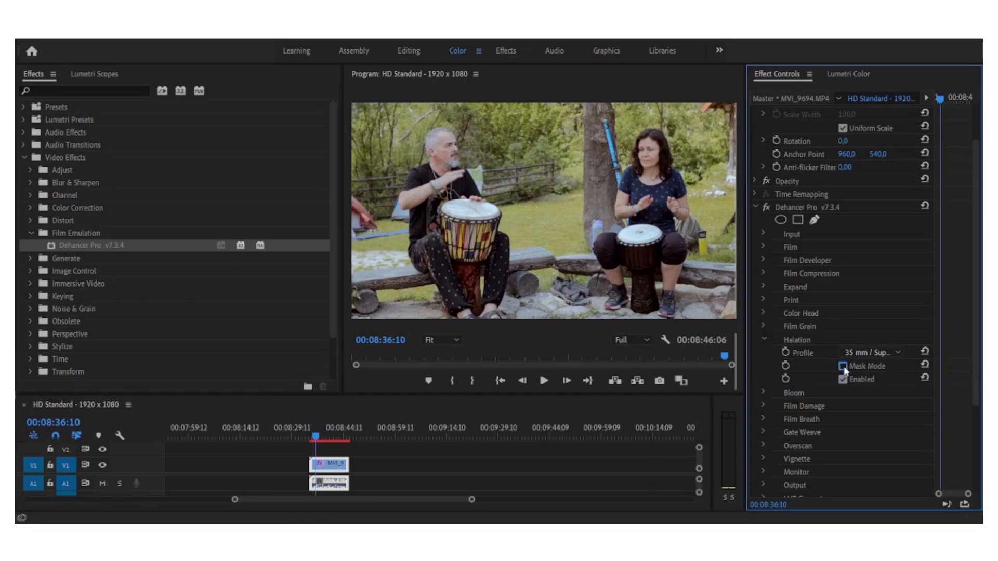
click(857, 352)
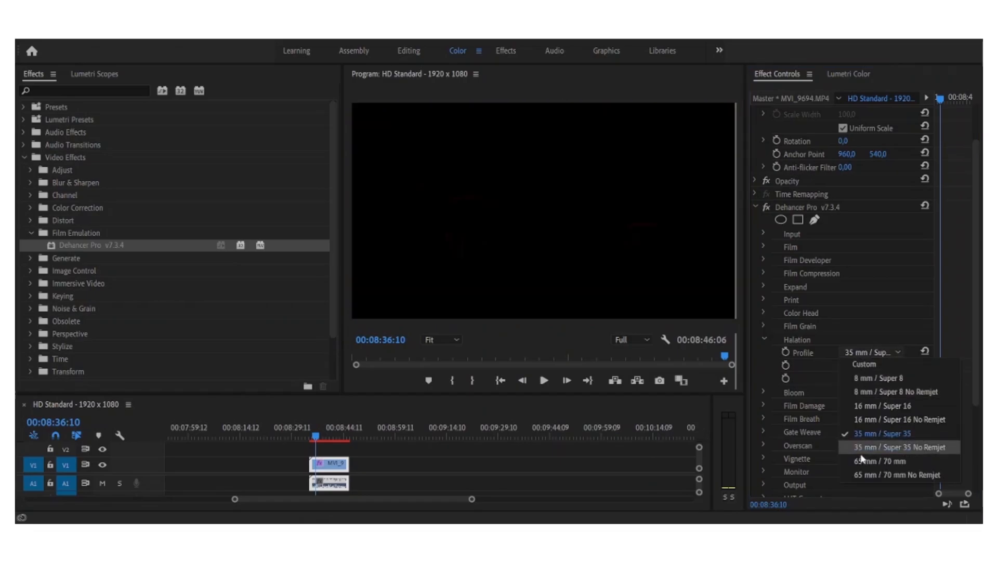
click(877, 460)
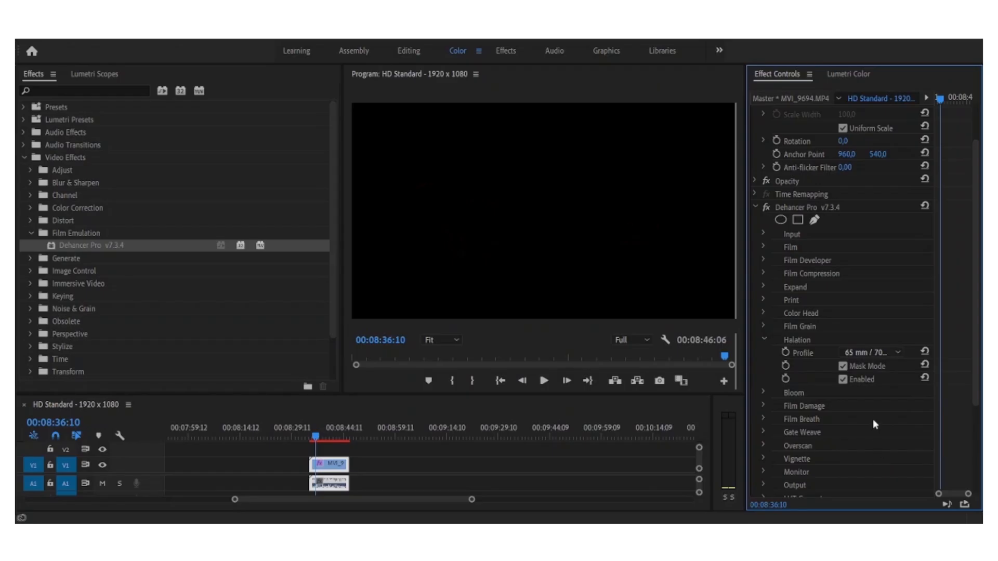
click(843, 366)
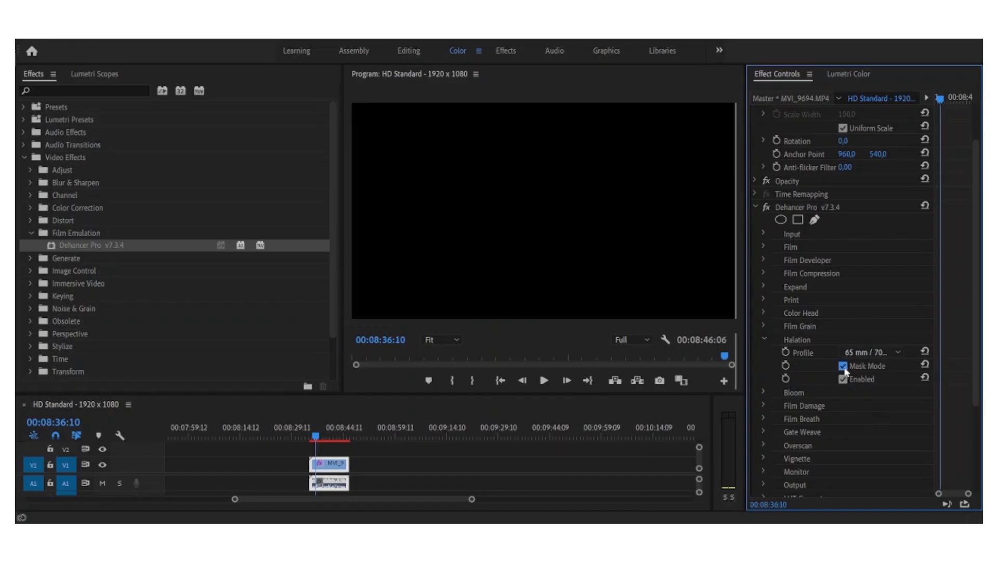
click(764, 339)
Enable Bloom, compare the 8 mm / Super 8 profile in Mask Mode, and restore 35 mm / Super 35 with the mask off
click(764, 353)
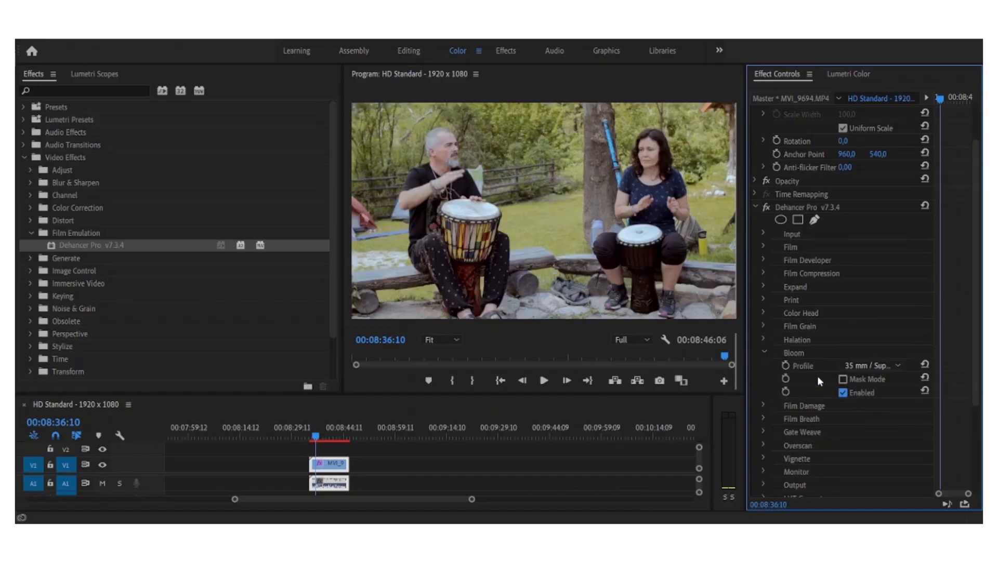
click(843, 379)
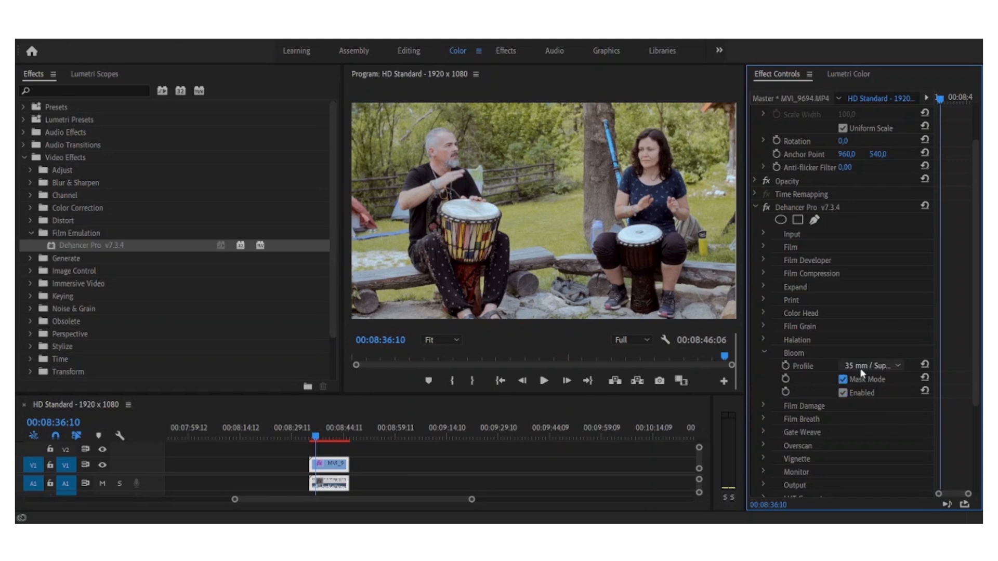
click(864, 367)
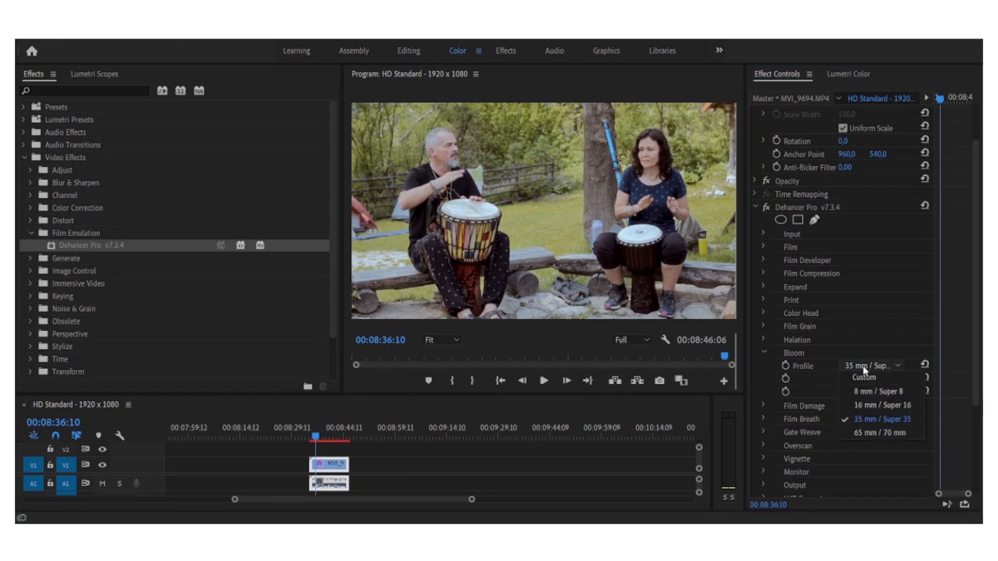
click(861, 392)
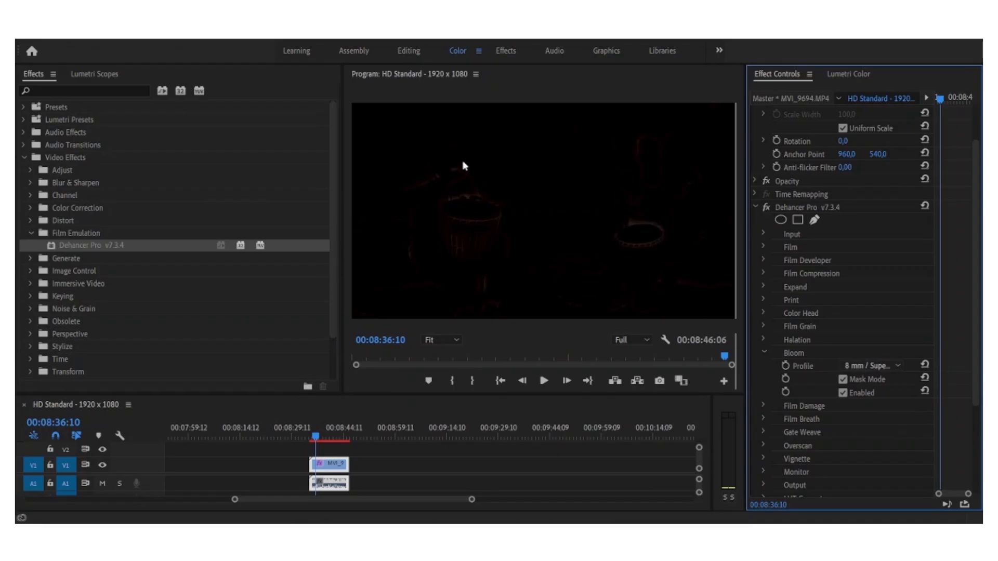
click(861, 367)
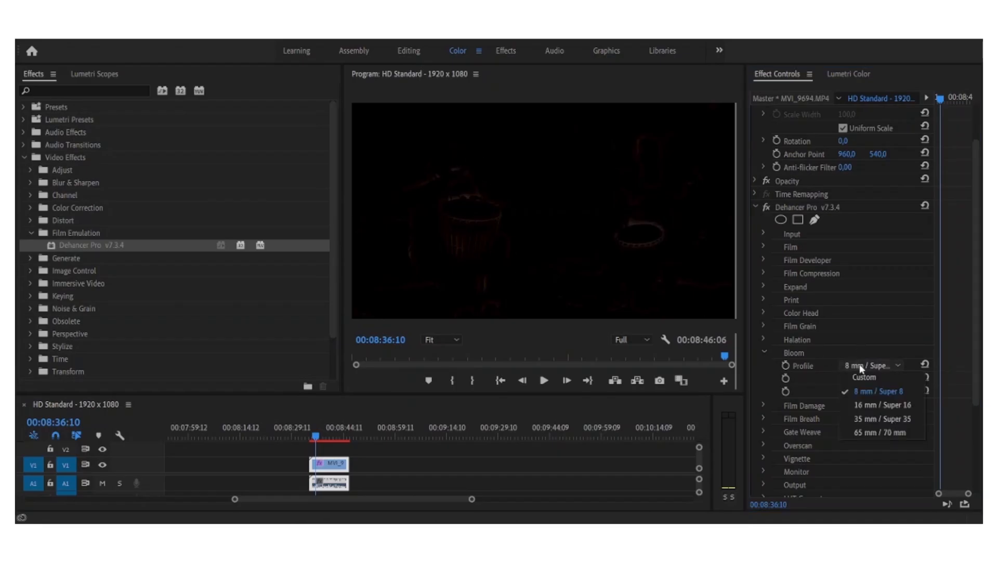
click(865, 421)
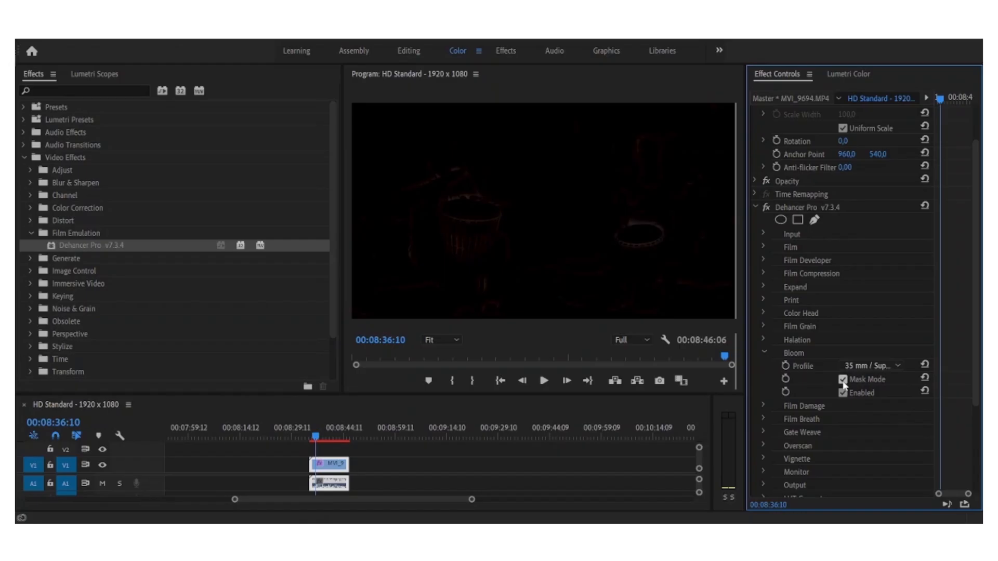
click(842, 380)
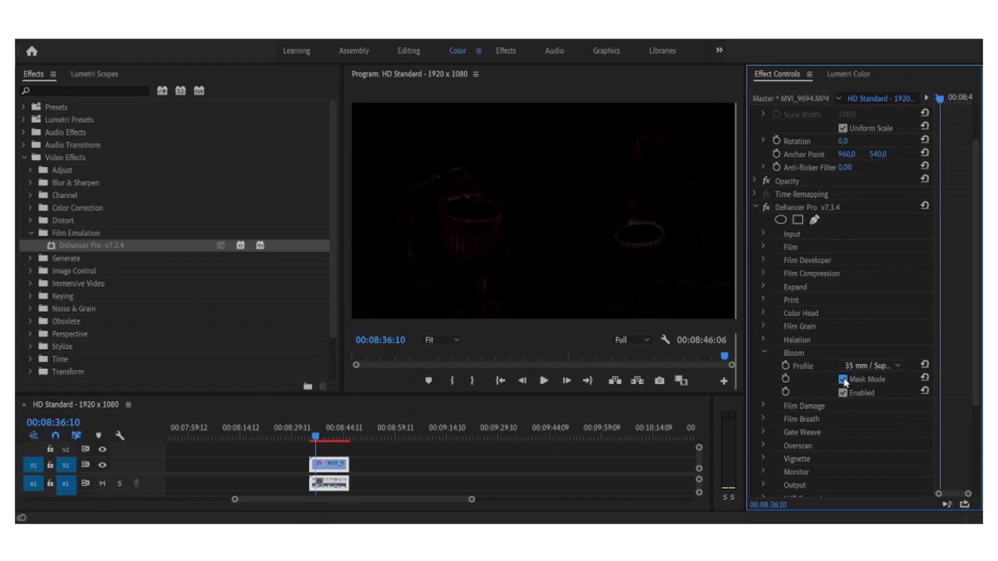
click(765, 354)
Enable Film Damage with its default 35 mm profile and collapse its section
click(763, 366)
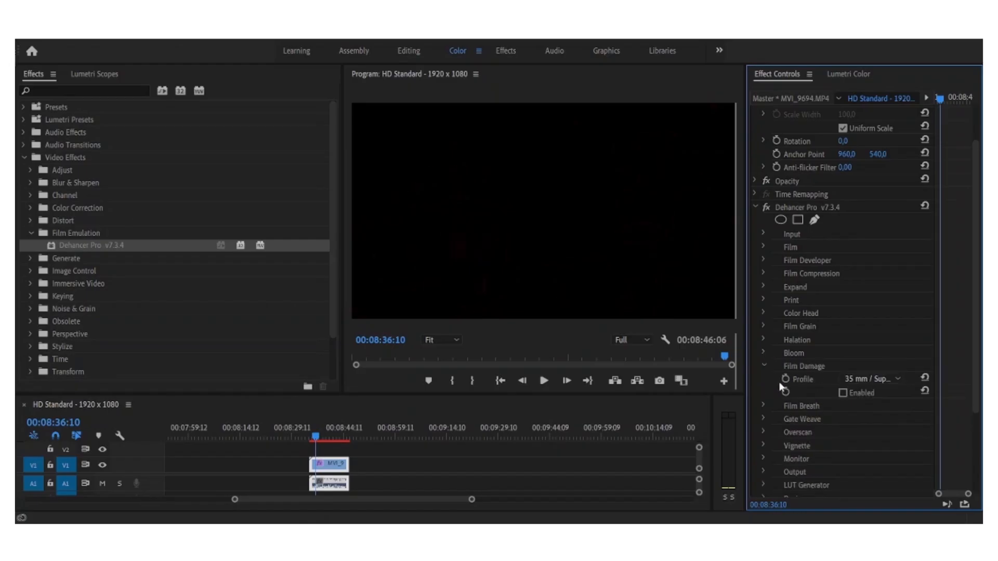
click(843, 393)
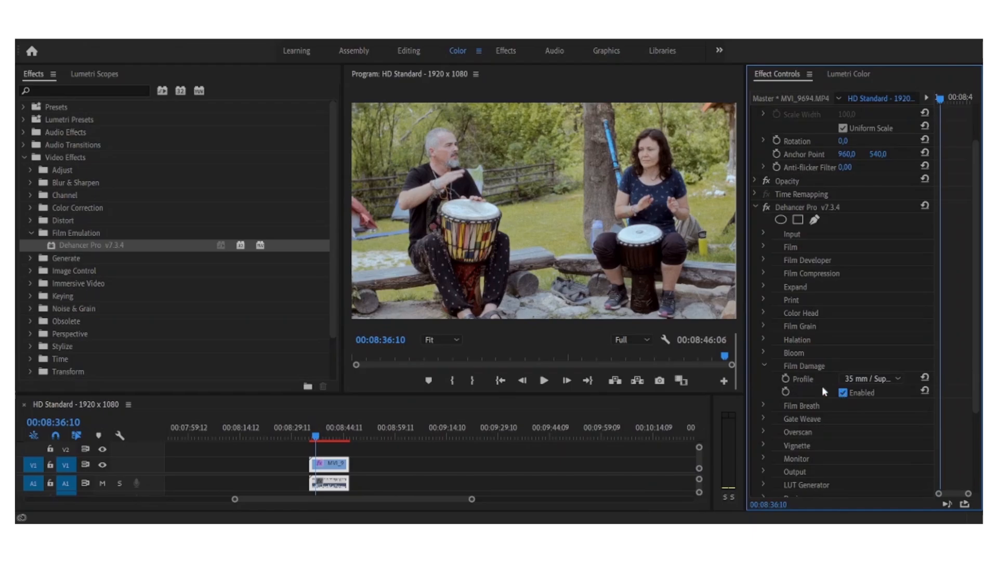
click(764, 366)
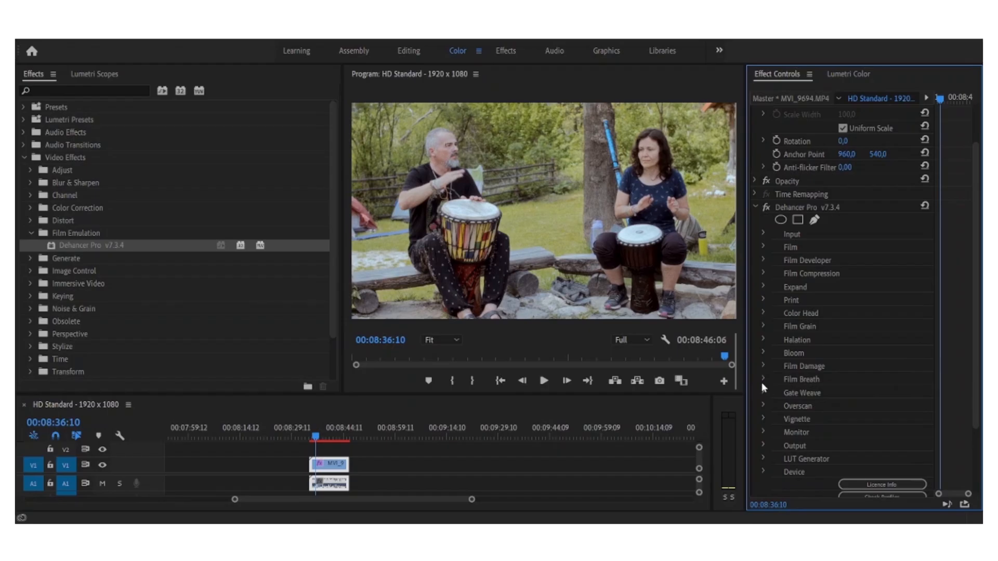
Examine the available Film Breath, Gate Weave and Overscan settings, collapsing each section after viewing it
click(764, 380)
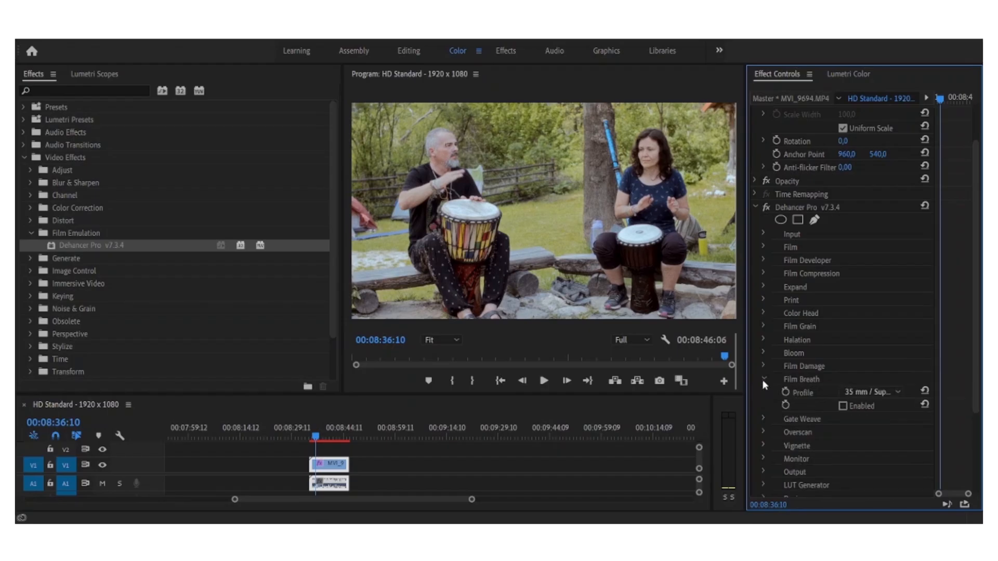
click(763, 381)
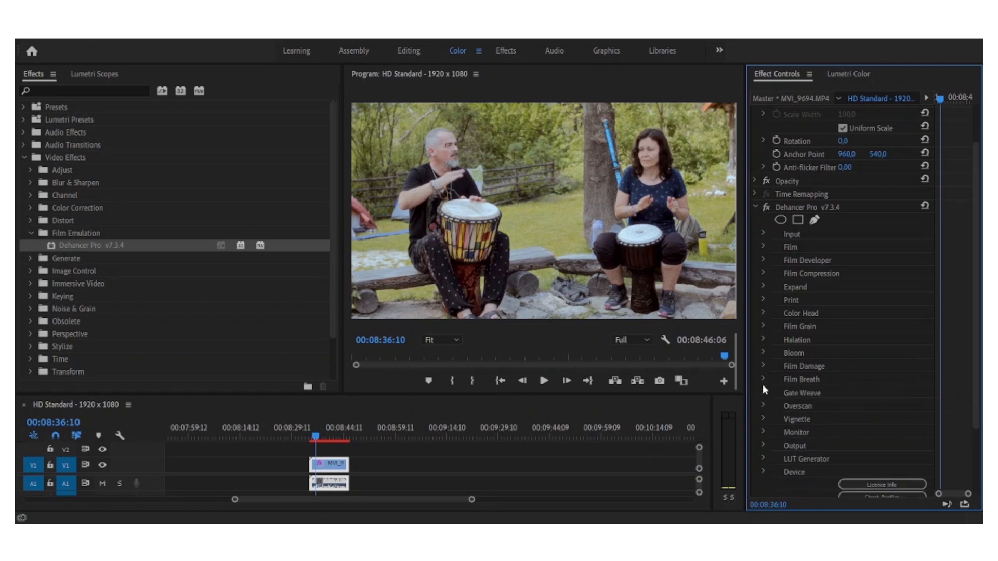
click(763, 393)
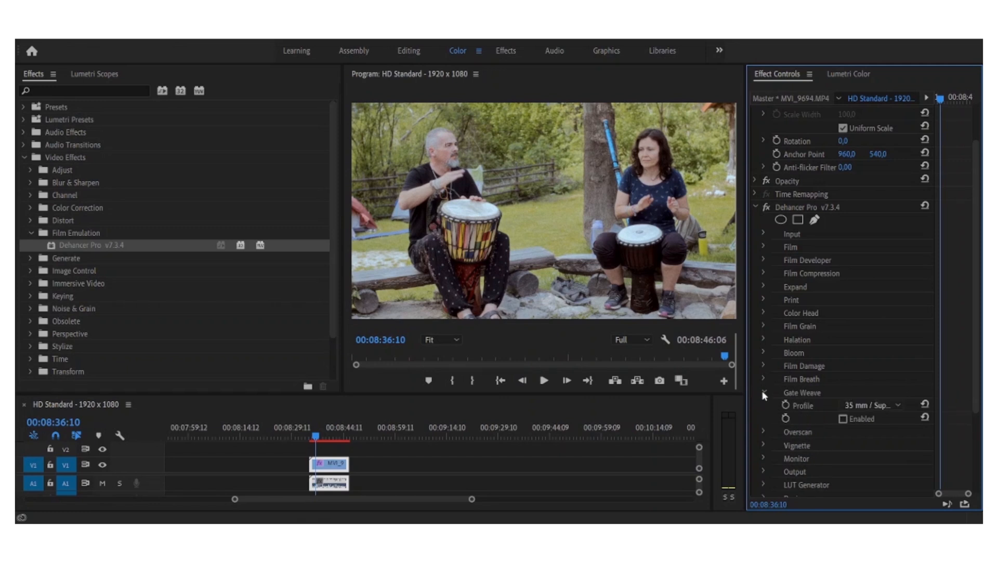
click(763, 393)
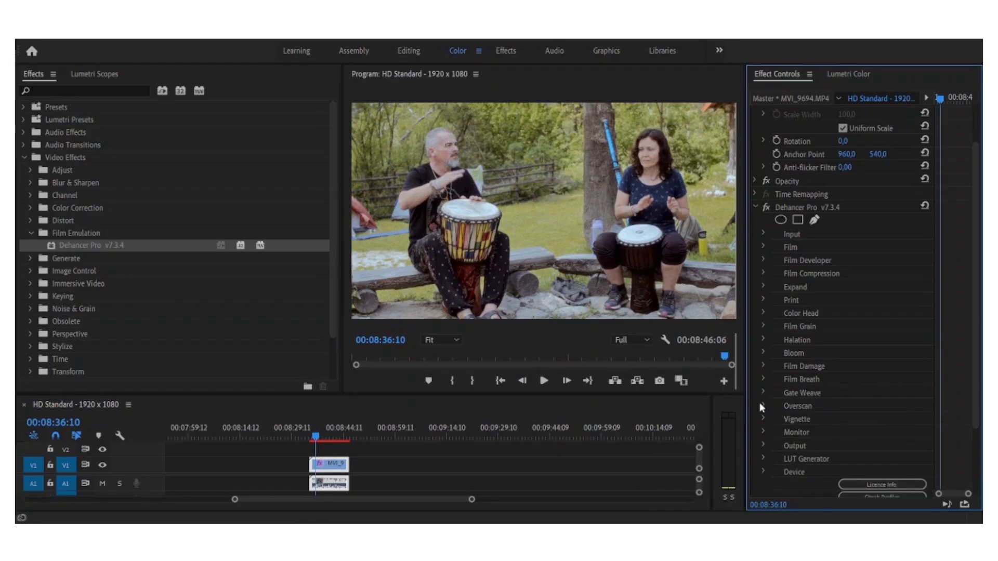
click(763, 406)
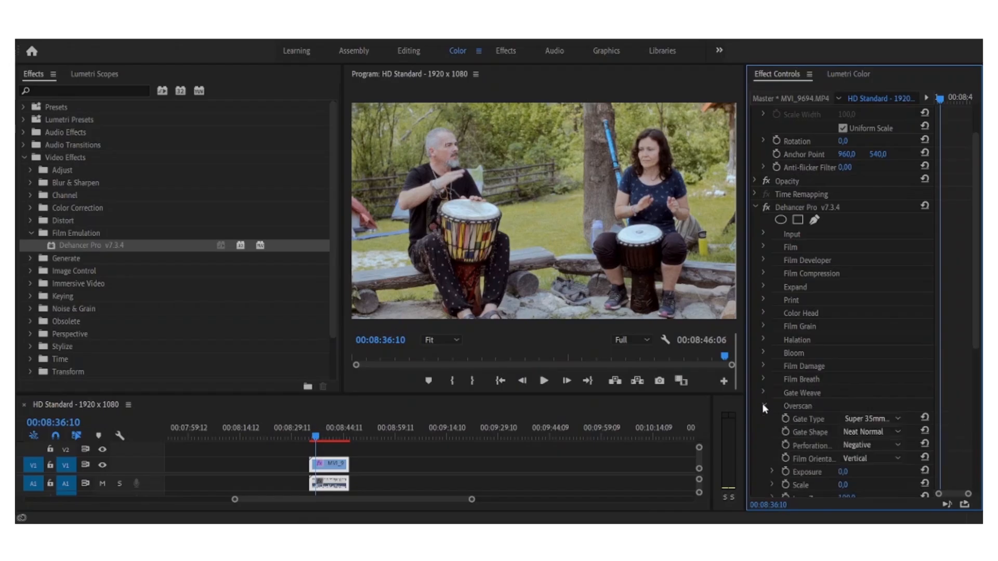
click(763, 407)
Enable the Vignette with its default settings and collapse its section
scroll(763, 409, down, 1)
click(763, 381)
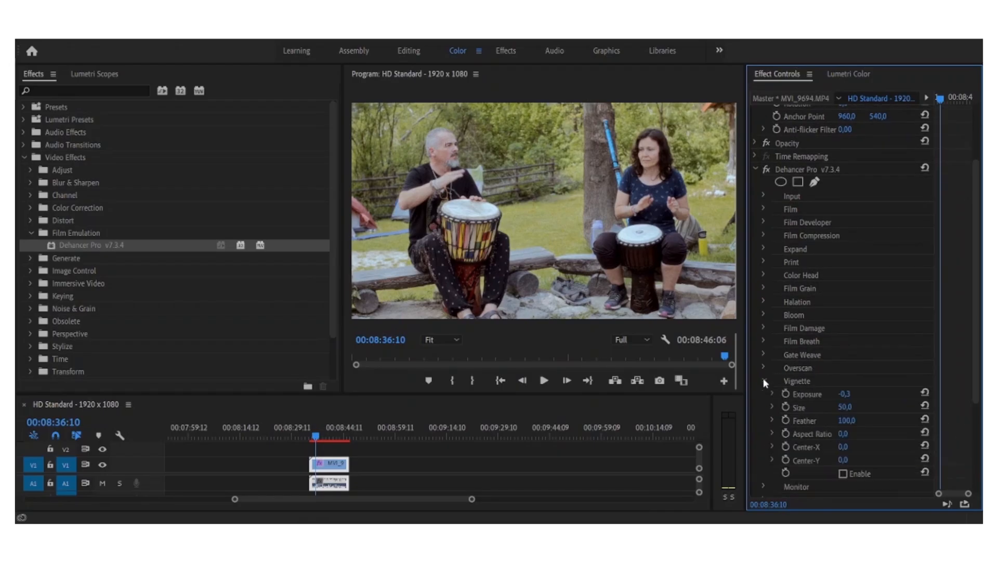
click(843, 474)
click(765, 381)
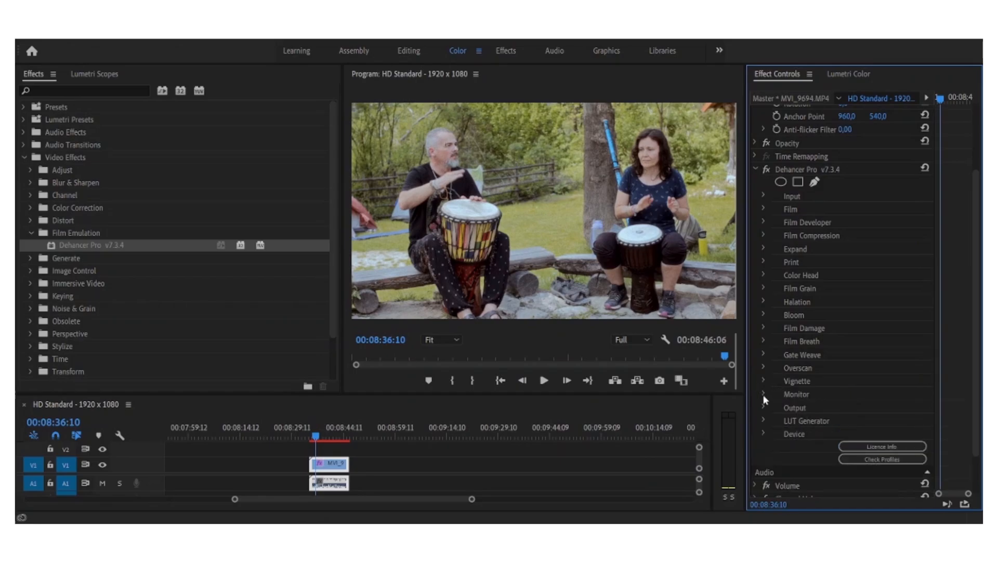
Check the image with the Monitor section's False Color IRE and Clipping Indicator overlays, and turn both off again
click(763, 395)
click(843, 408)
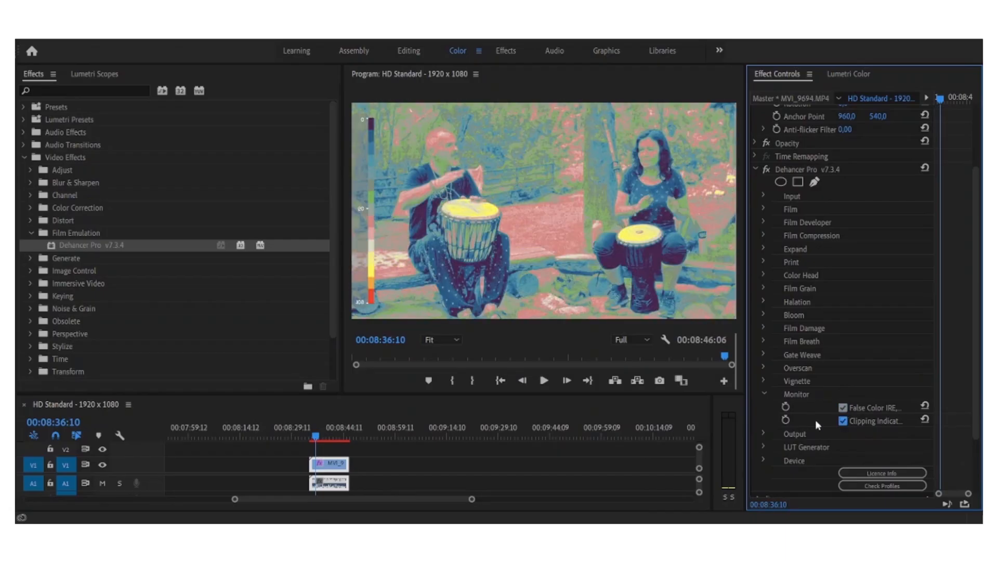
click(844, 421)
click(843, 409)
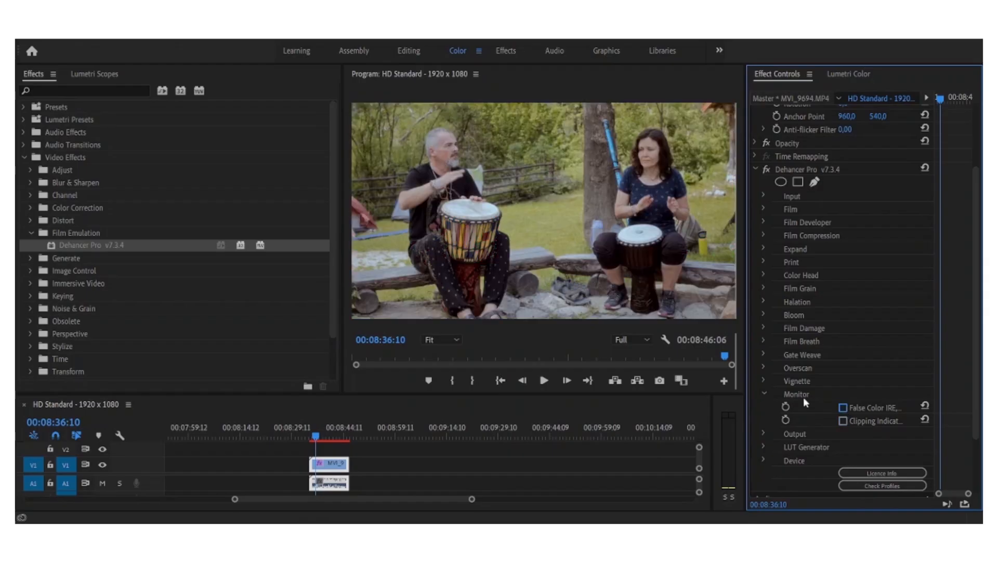
click(763, 396)
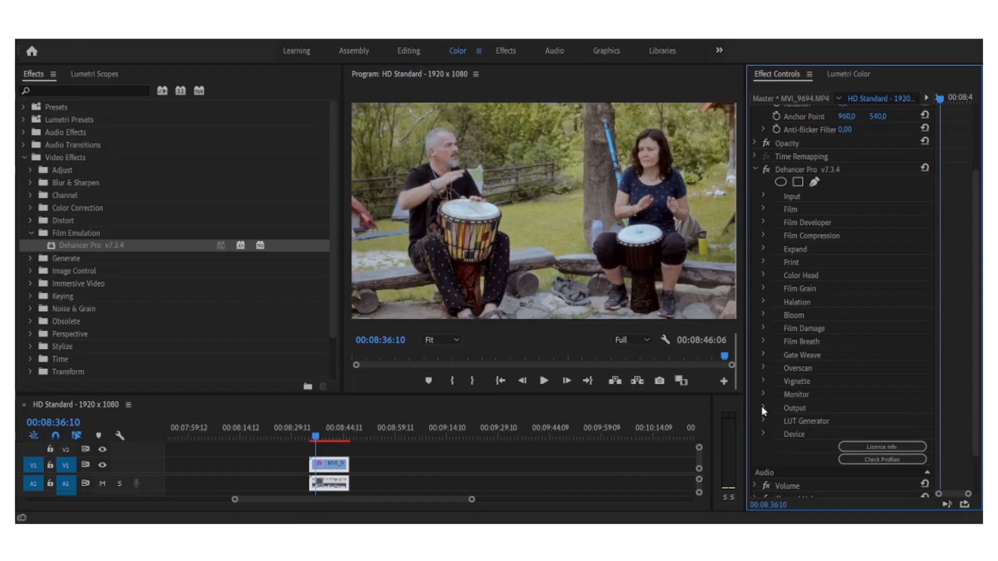
Set the Output section's Total Impact to 10
click(762, 408)
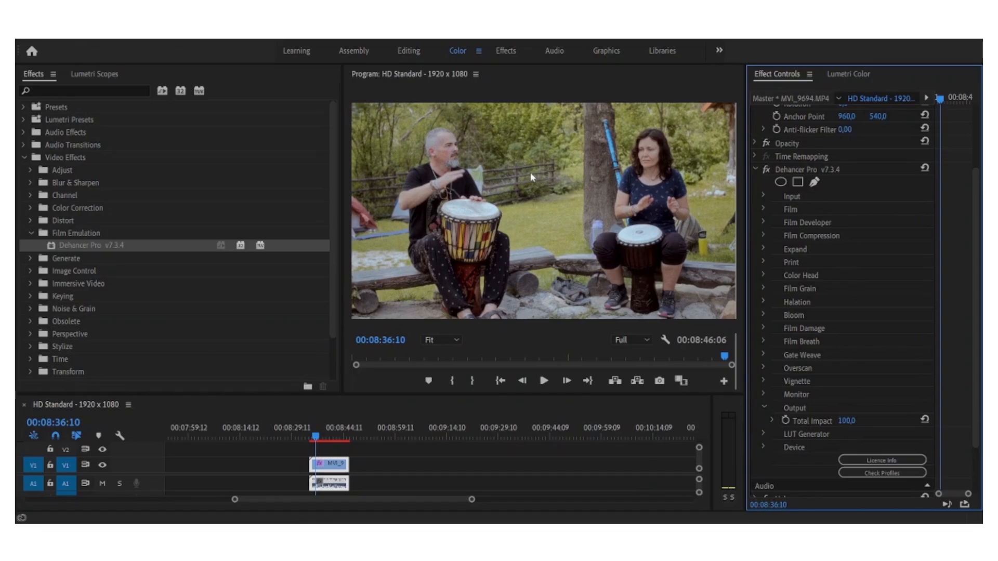
click(852, 420)
text(10)
key(Return)
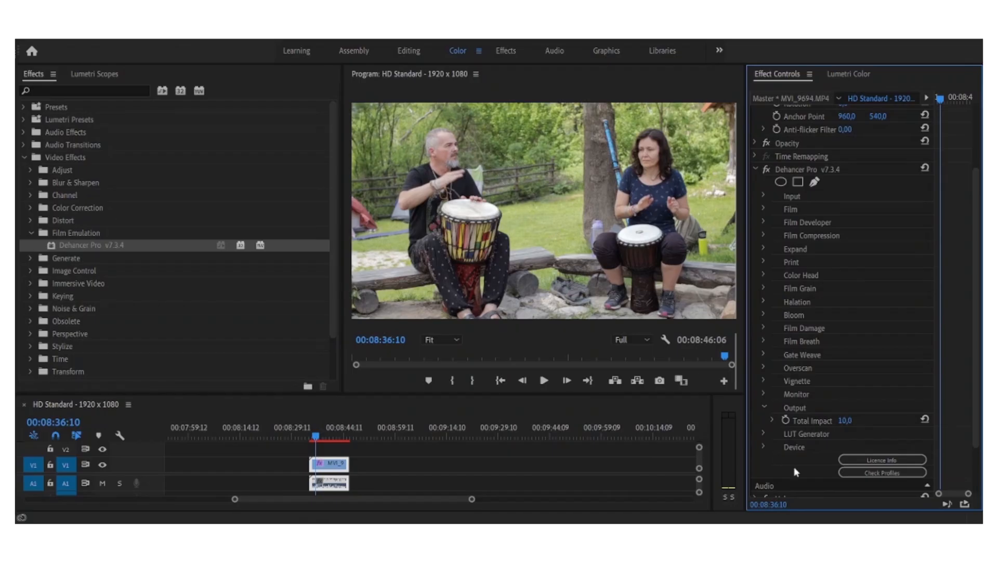
Set the Output section's Total Impact to 100
click(853, 420)
text(100)
key(Return)
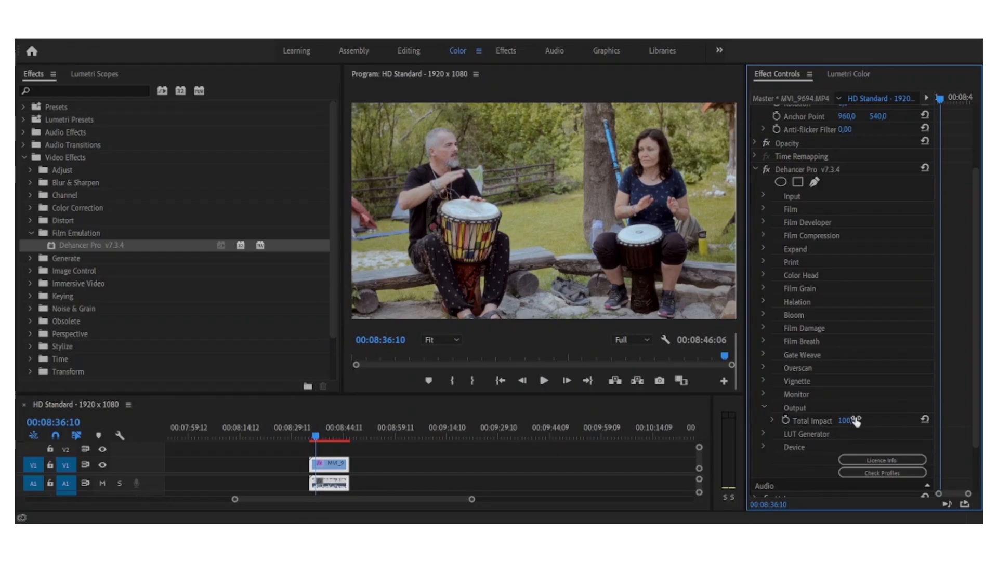
Collapse the Output section and examine the LUT Generator's input and LUT size options, collapsing that section after viewing it
click(764, 408)
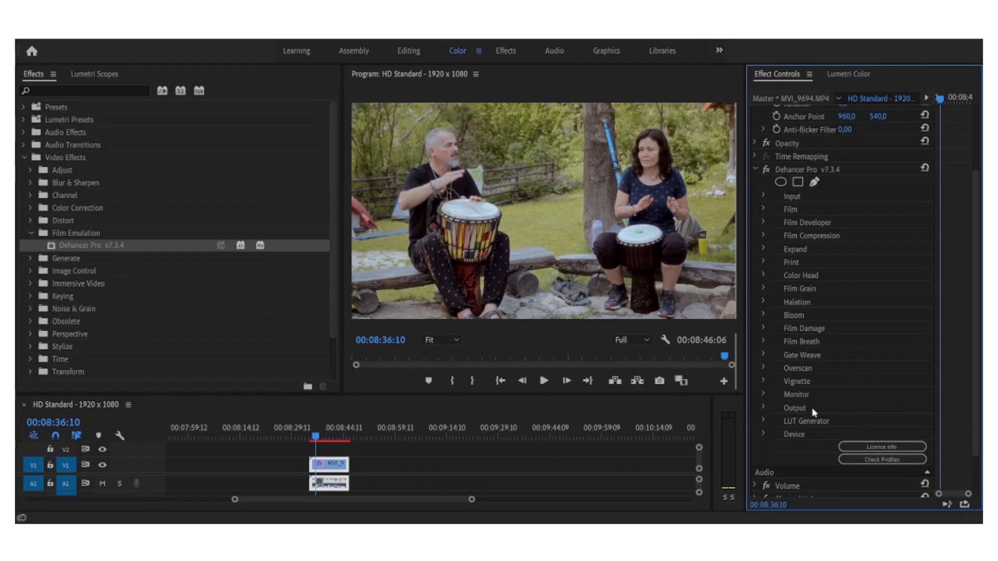
click(764, 422)
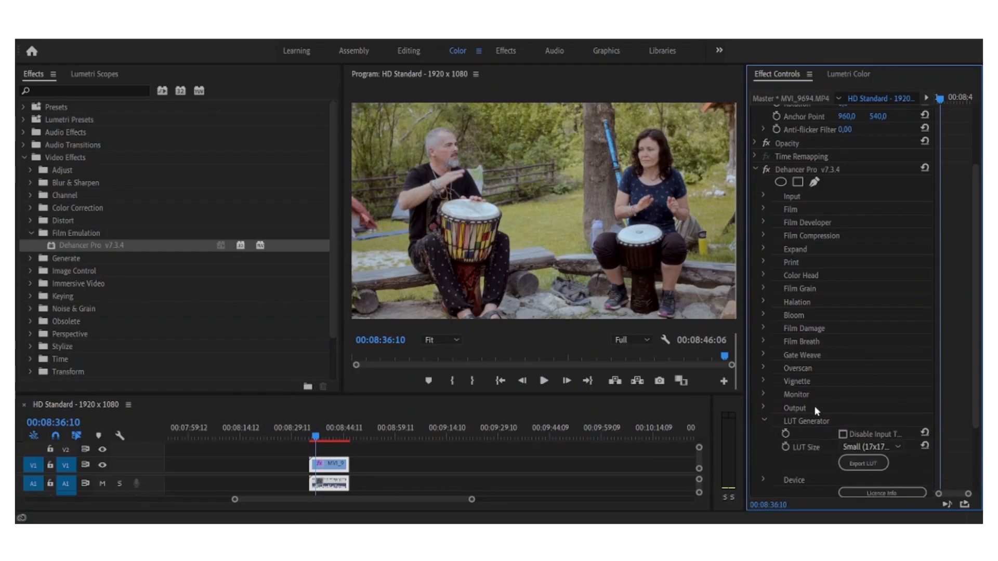
click(763, 421)
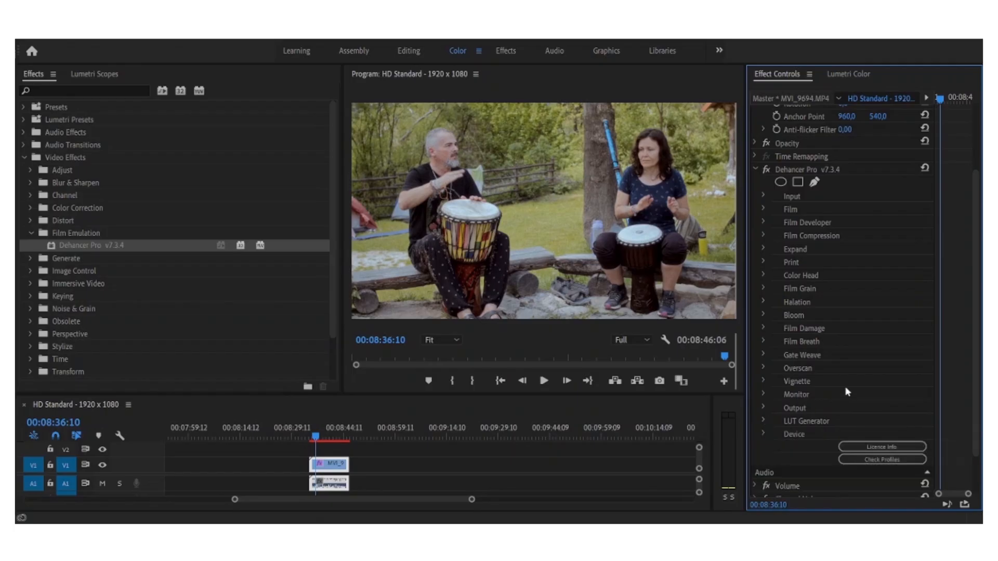
Move the playhead further into the drummers clip, to 00:08:41:13, and return to the first Dehancer Pro sections
scroll(846, 389, up, 4)
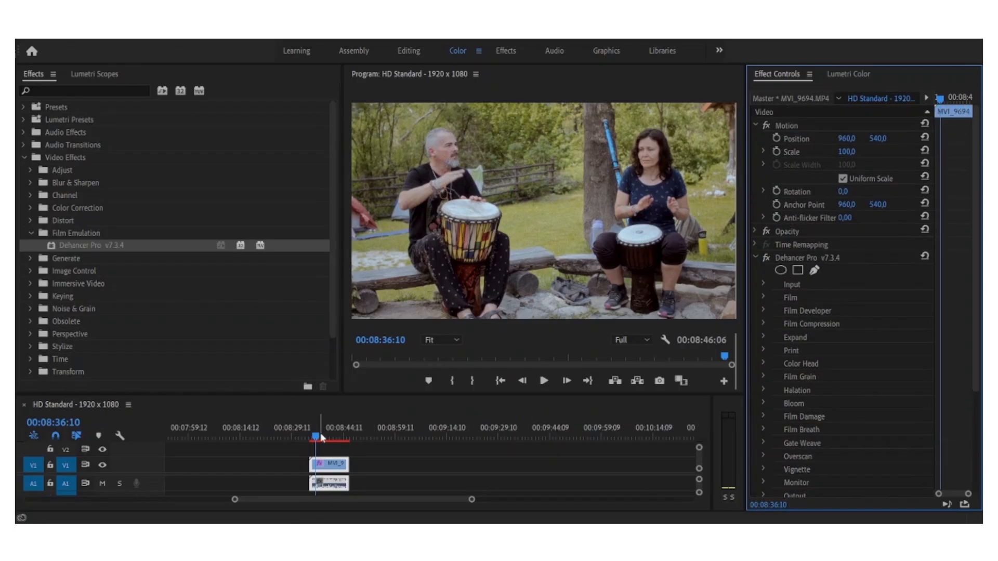
drag(321, 437, 325, 437)
click(335, 436)
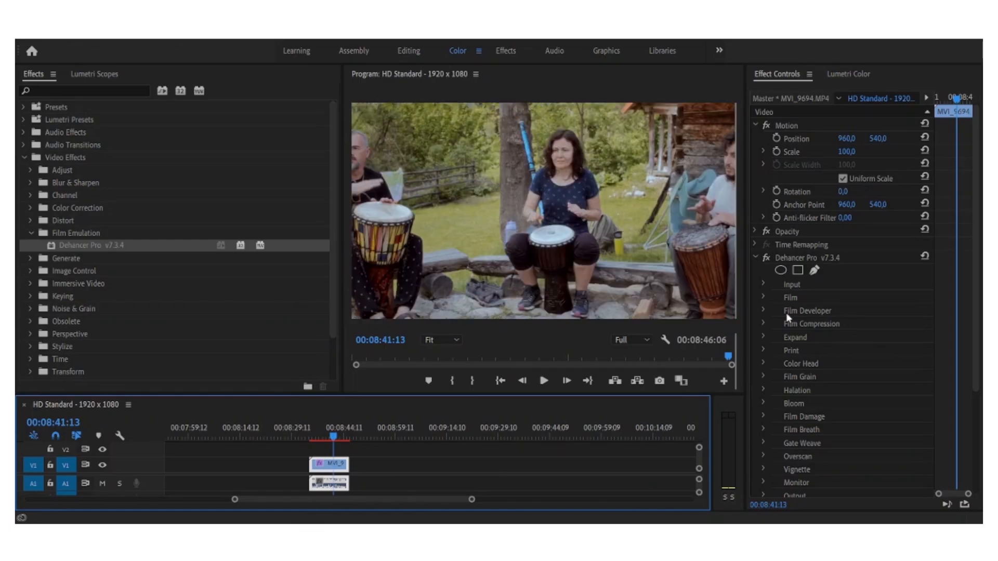
Review the Film section's profile settings, collapse it, and expand the Film Developer section
click(763, 296)
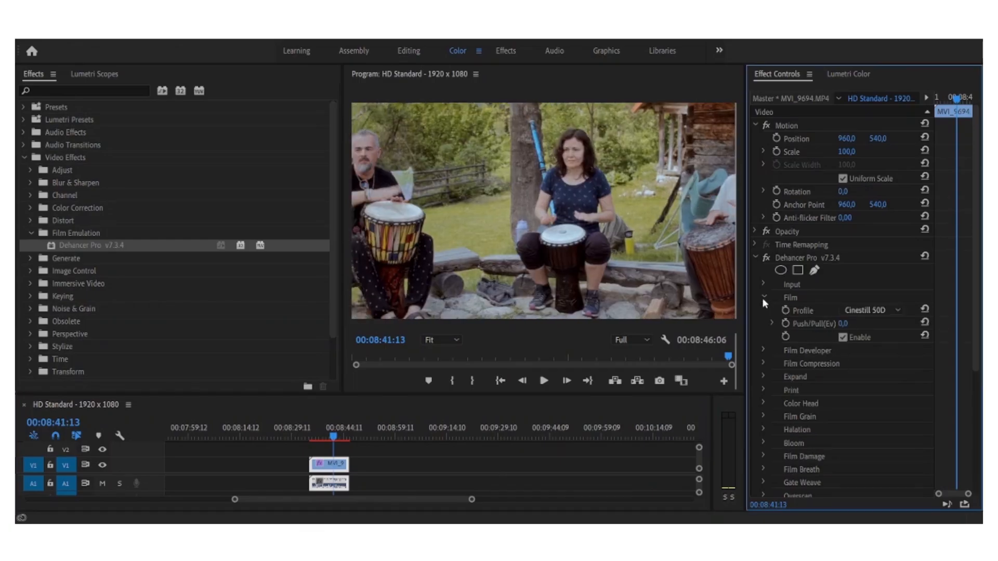
click(762, 294)
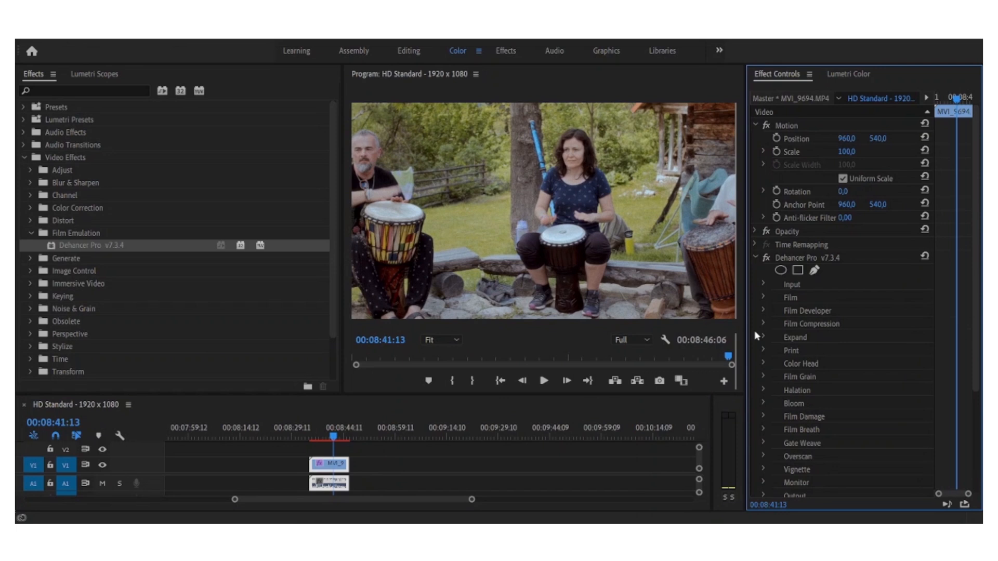
click(763, 311)
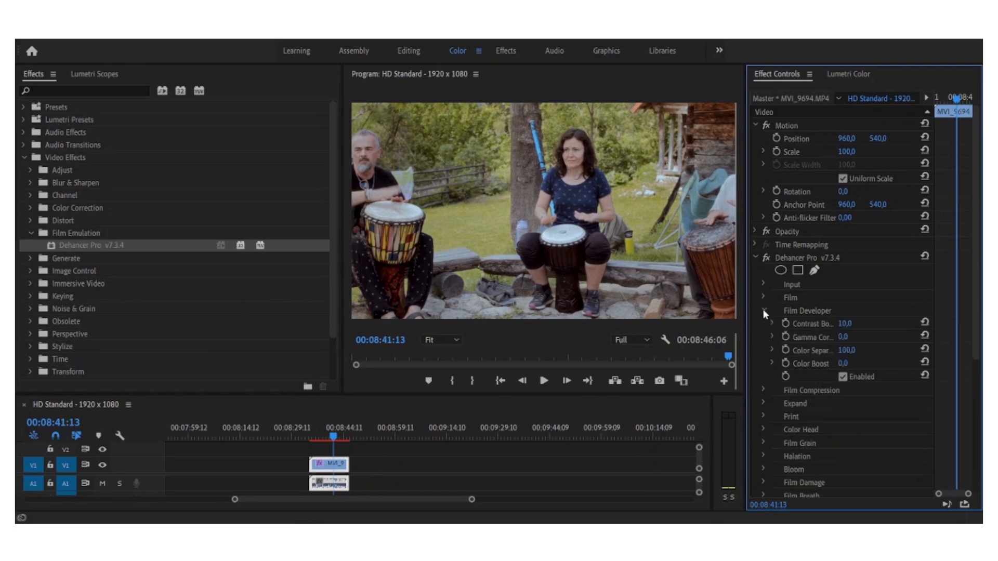